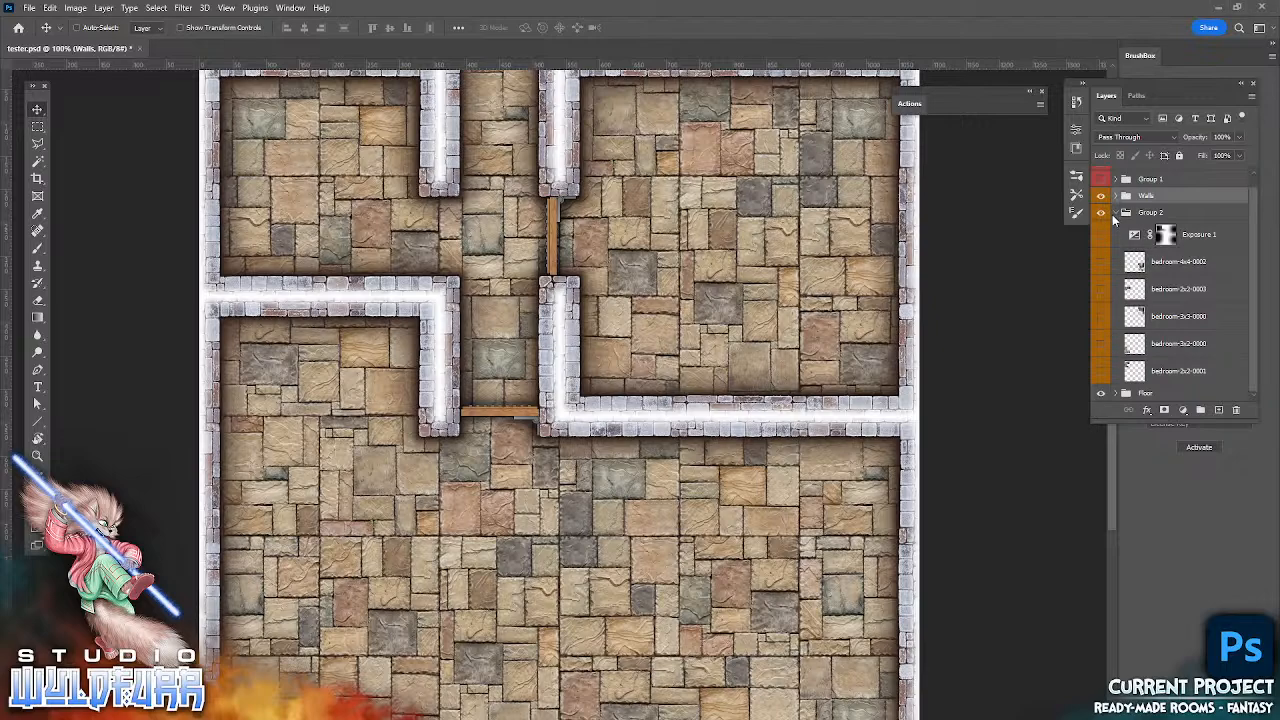
- Examine the orange Walls group's contents, then hide and re-show the group to compare the map with and without walls
{"action": "left_click", "coordinate": [1115, 214]}
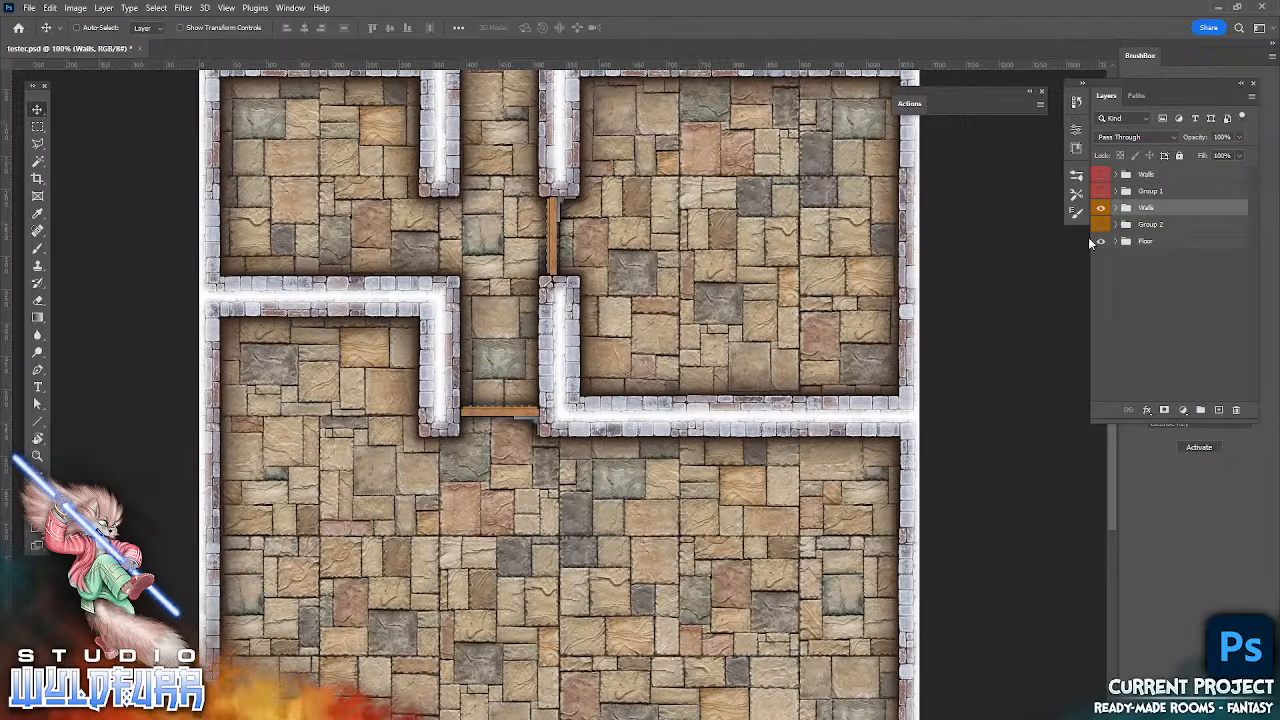
{"action": "left_click", "coordinate": [1115, 208]}
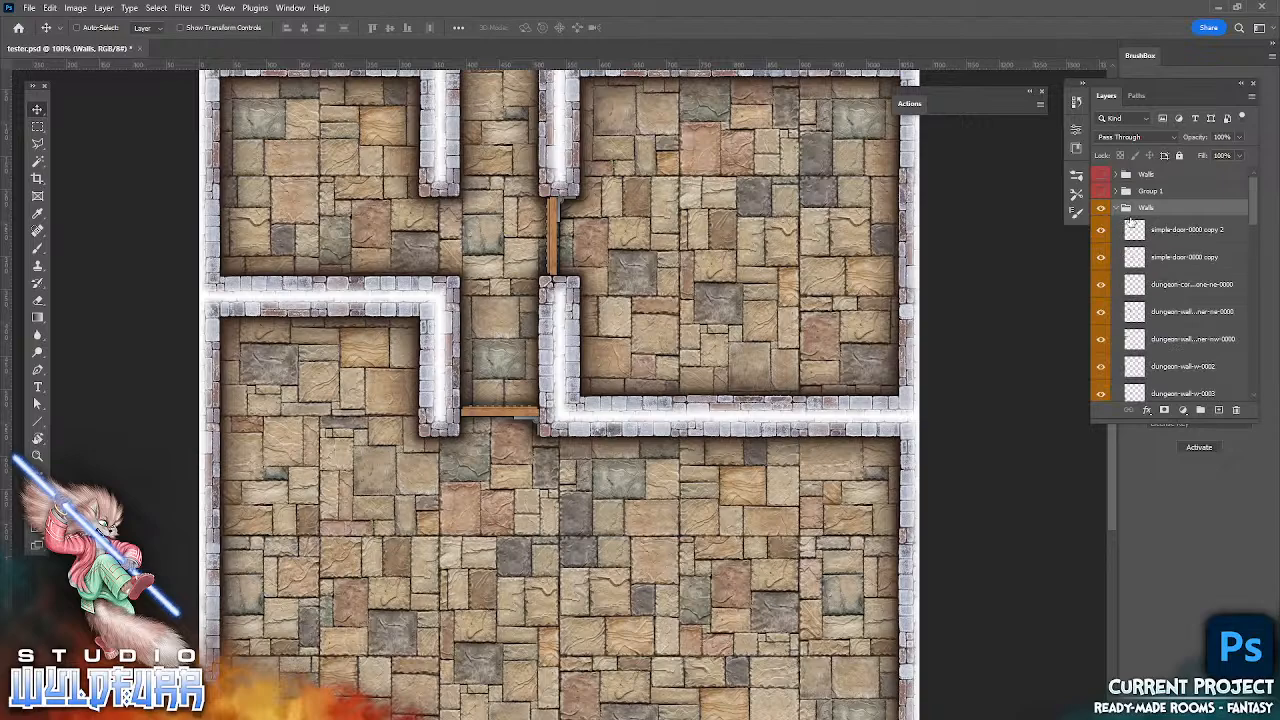
{"action": "left_click", "coordinate": [1116, 208]}
{"action": "left_click", "coordinate": [1103, 209]}
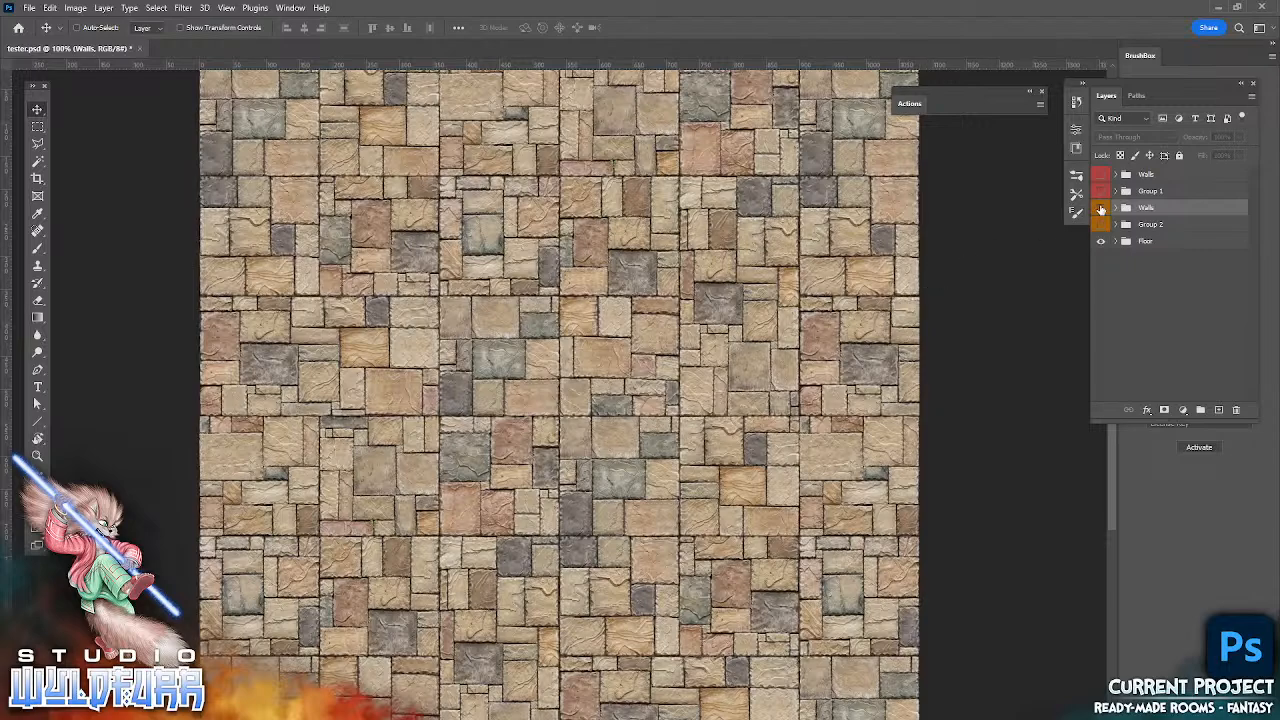
{"action": "left_click", "coordinate": [1101, 209]}
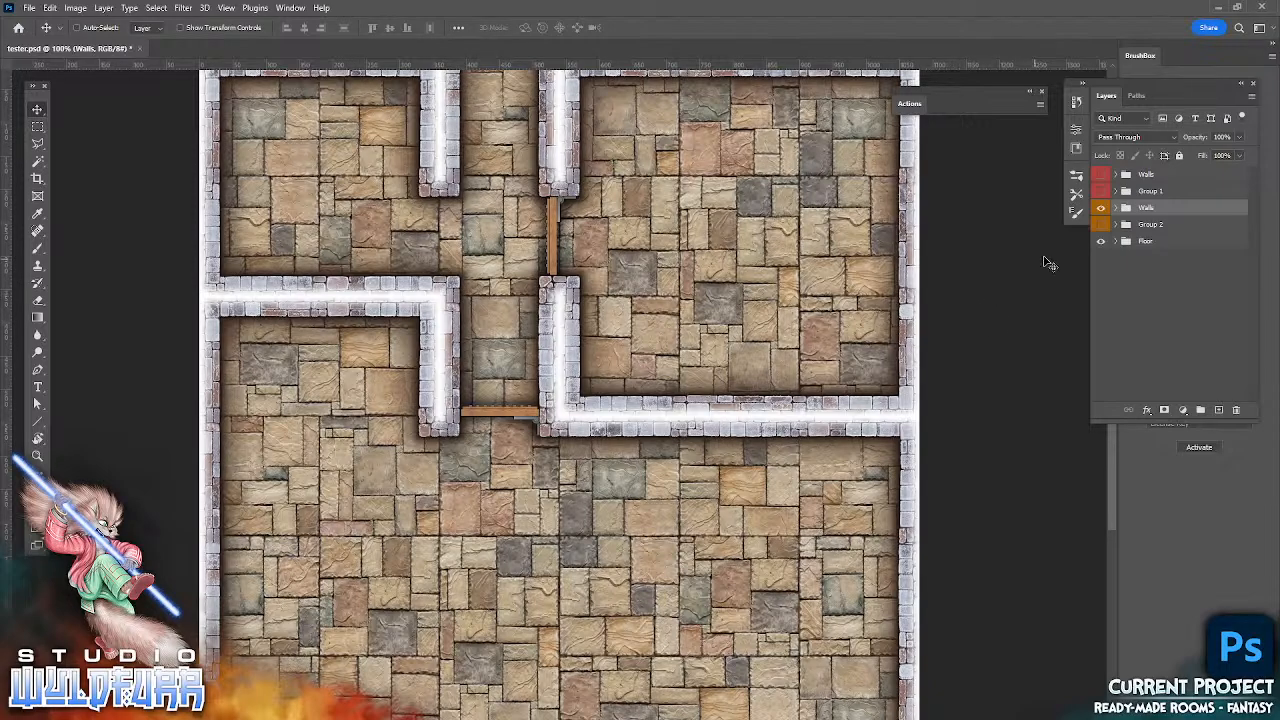
- Make Group 2 visible and check which layers it contains
{"action": "left_click", "coordinate": [1100, 226]}
{"action": "left_click", "coordinate": [1115, 226]}
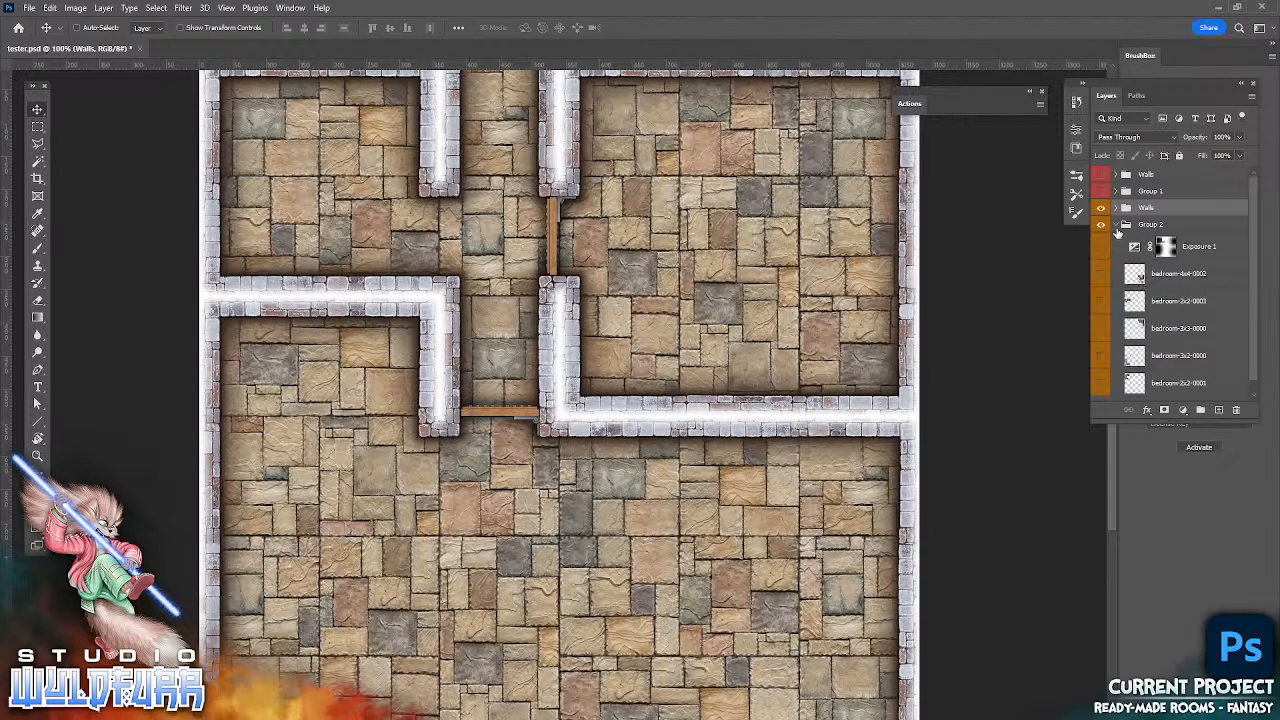
{"action": "left_click", "coordinate": [1117, 228]}
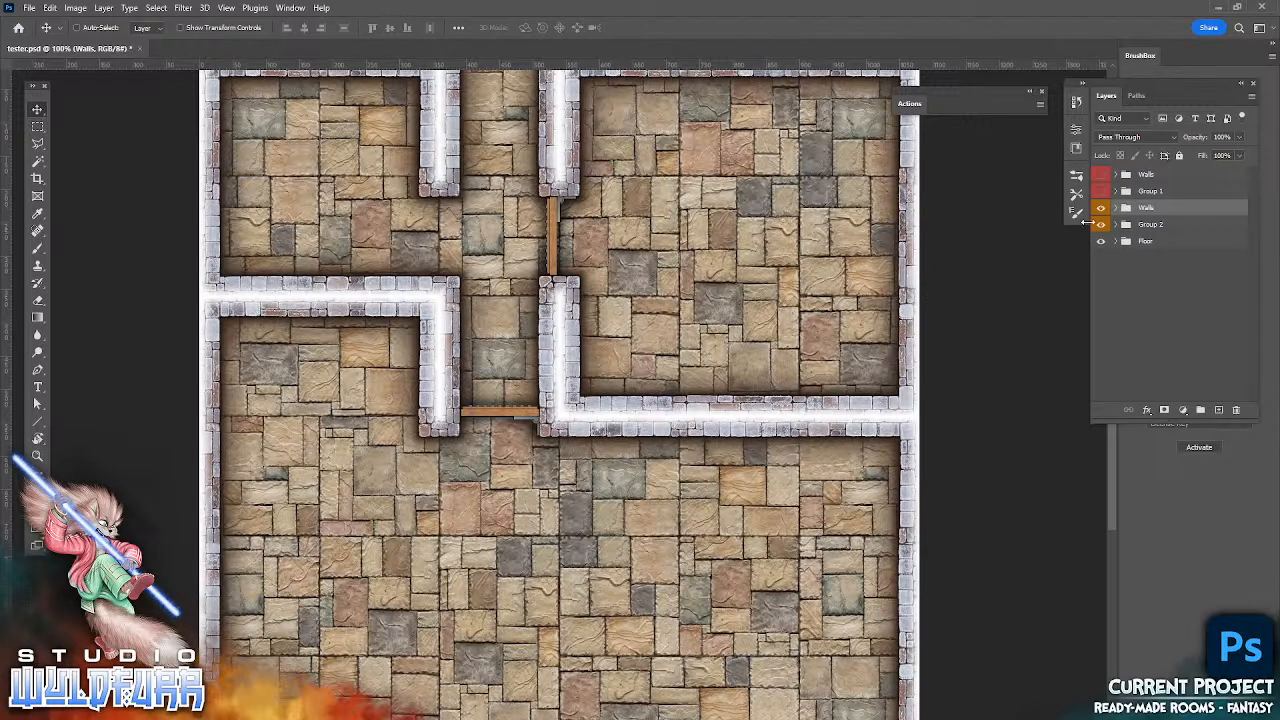
- Isolate and select the Floor group, and make the orange Walls group visible over it
{"action": "left_click", "coordinate": [1101, 240], "text": "alt"}
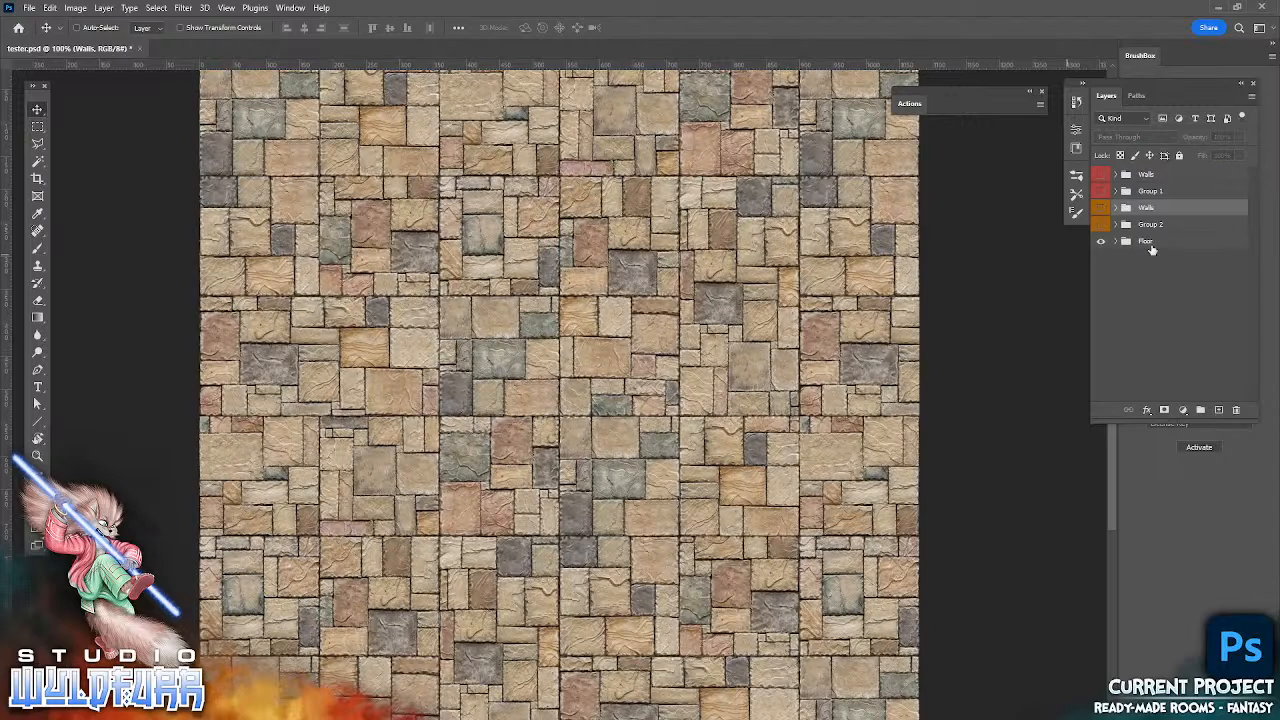
{"action": "left_click", "coordinate": [1163, 243]}
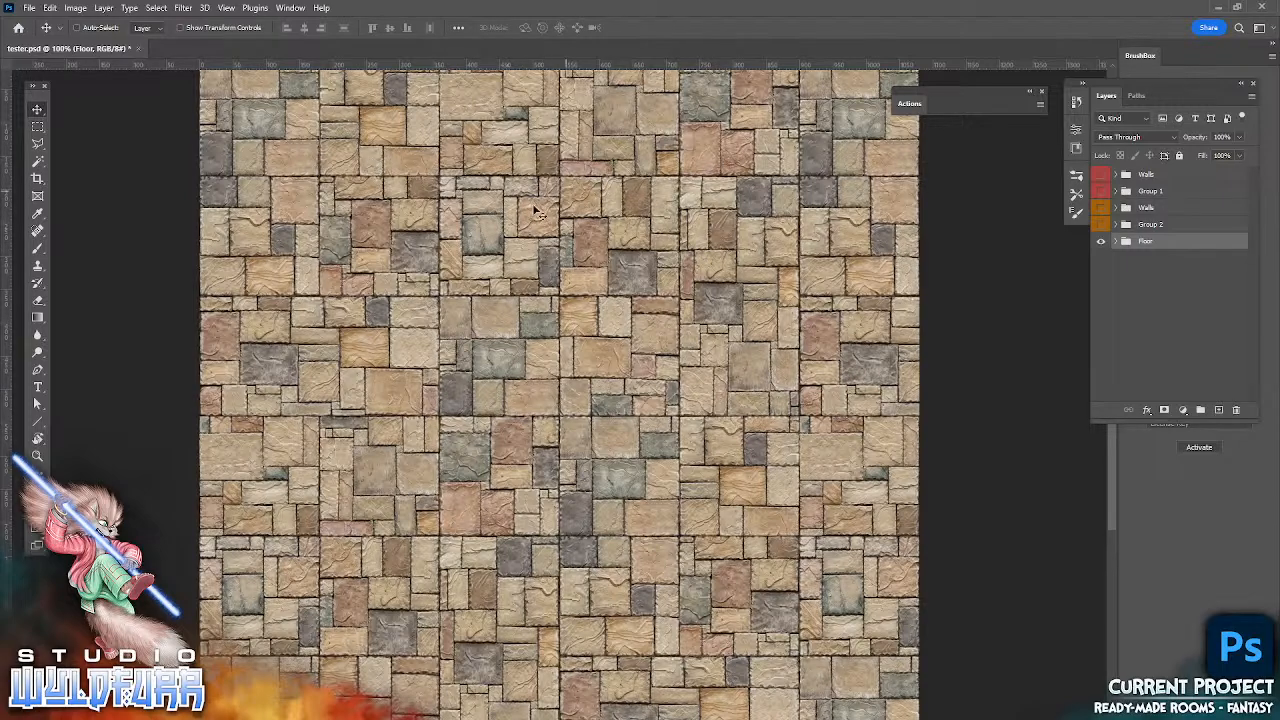
{"action": "left_click", "coordinate": [1101, 209]}
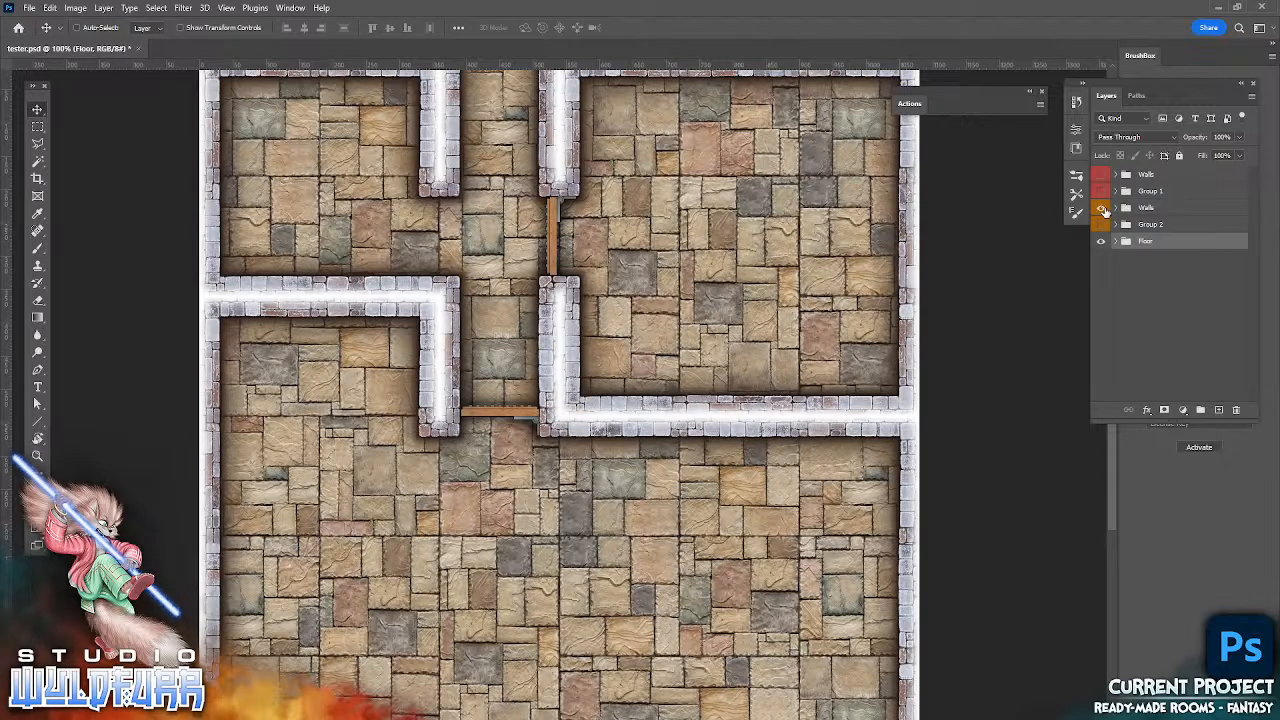
- Examine the individual wall pieces in the orange Walls group by hiding and re-showing several corner and wall layers
{"action": "left_click", "coordinate": [1116, 208]}
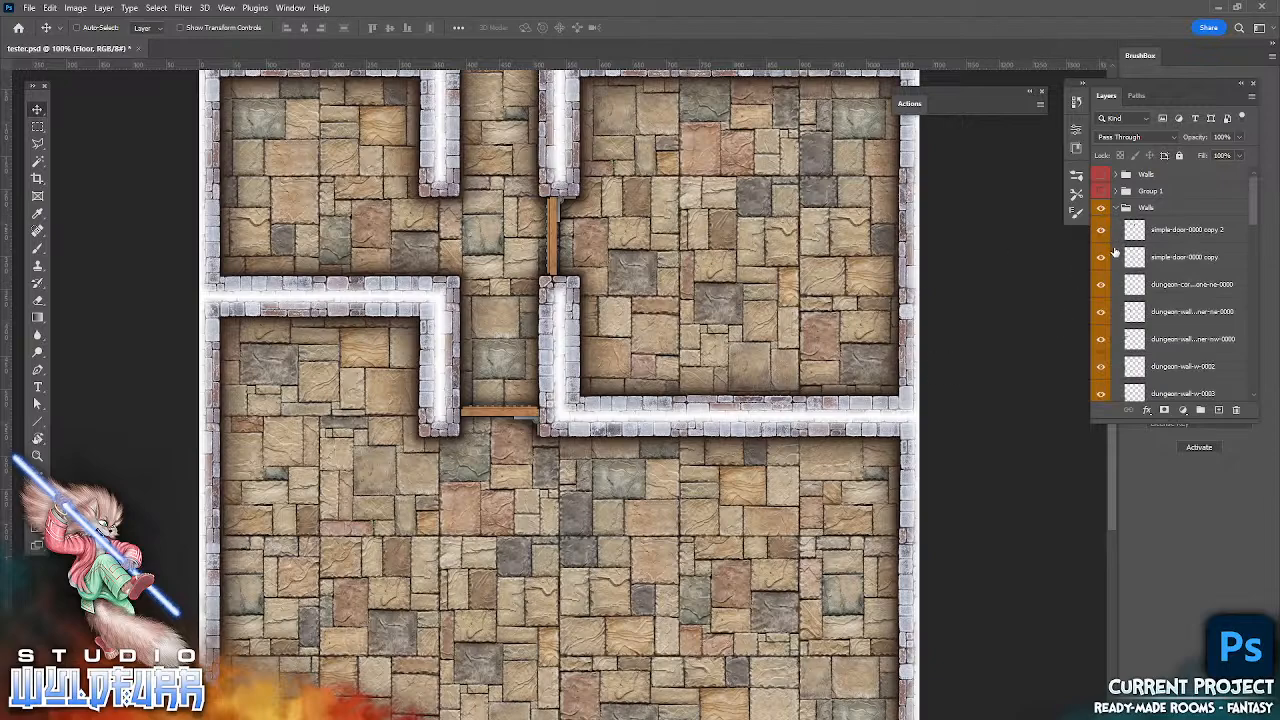
{"action": "left_click", "coordinate": [1102, 285]}
{"action": "left_click", "coordinate": [1103, 311]}
{"action": "left_click", "coordinate": [1111, 349]}
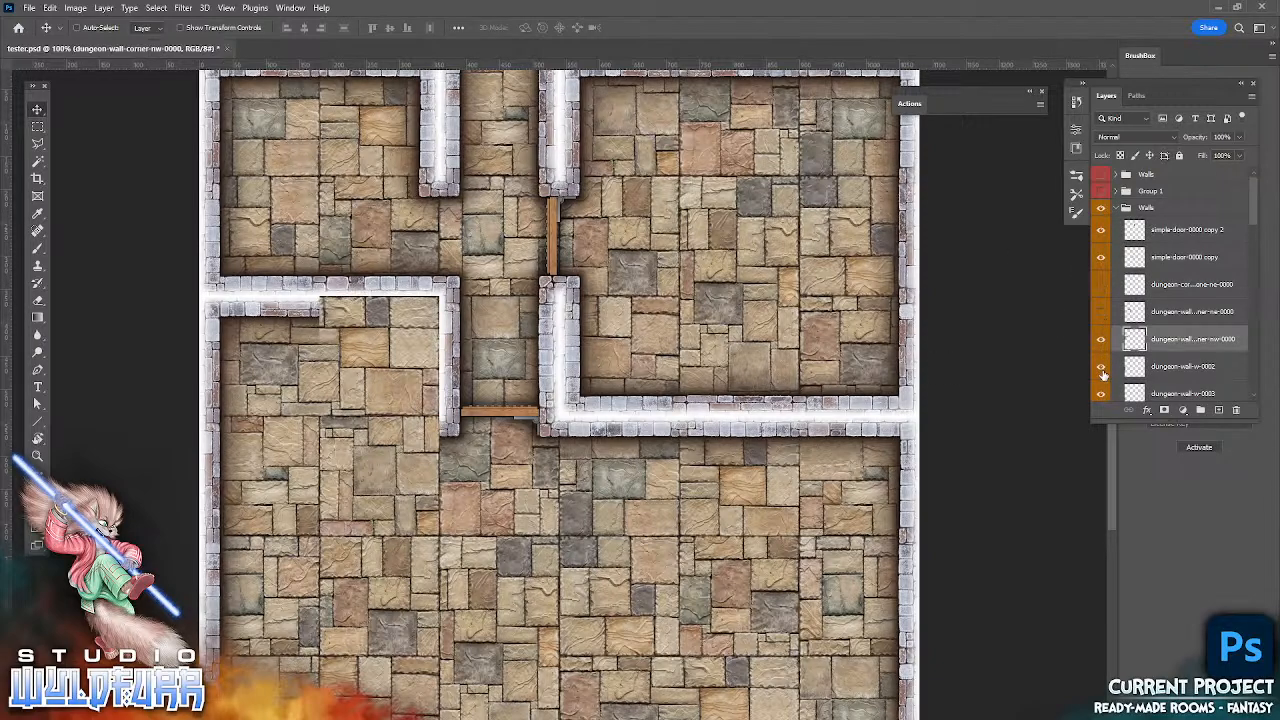
{"action": "scroll", "coordinate": [1107, 370], "scroll_direction": "down", "scroll_amount": 4}
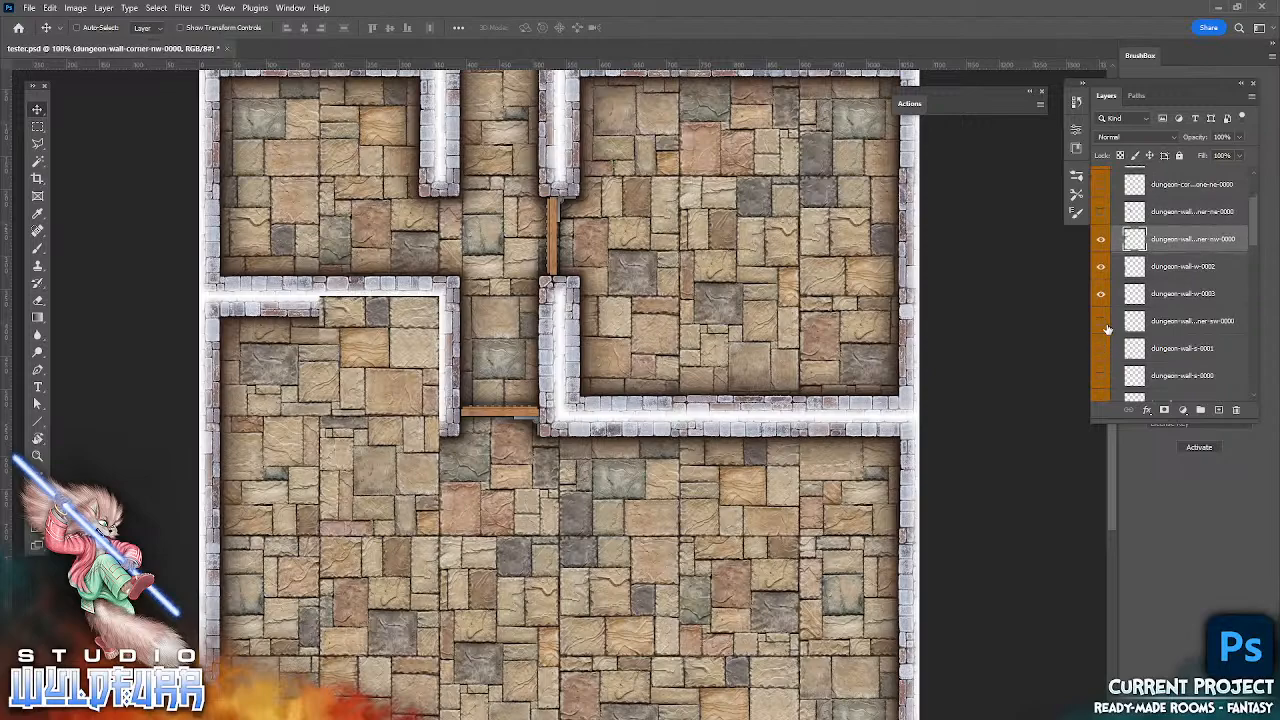
{"action": "left_click", "coordinate": [1101, 240]}
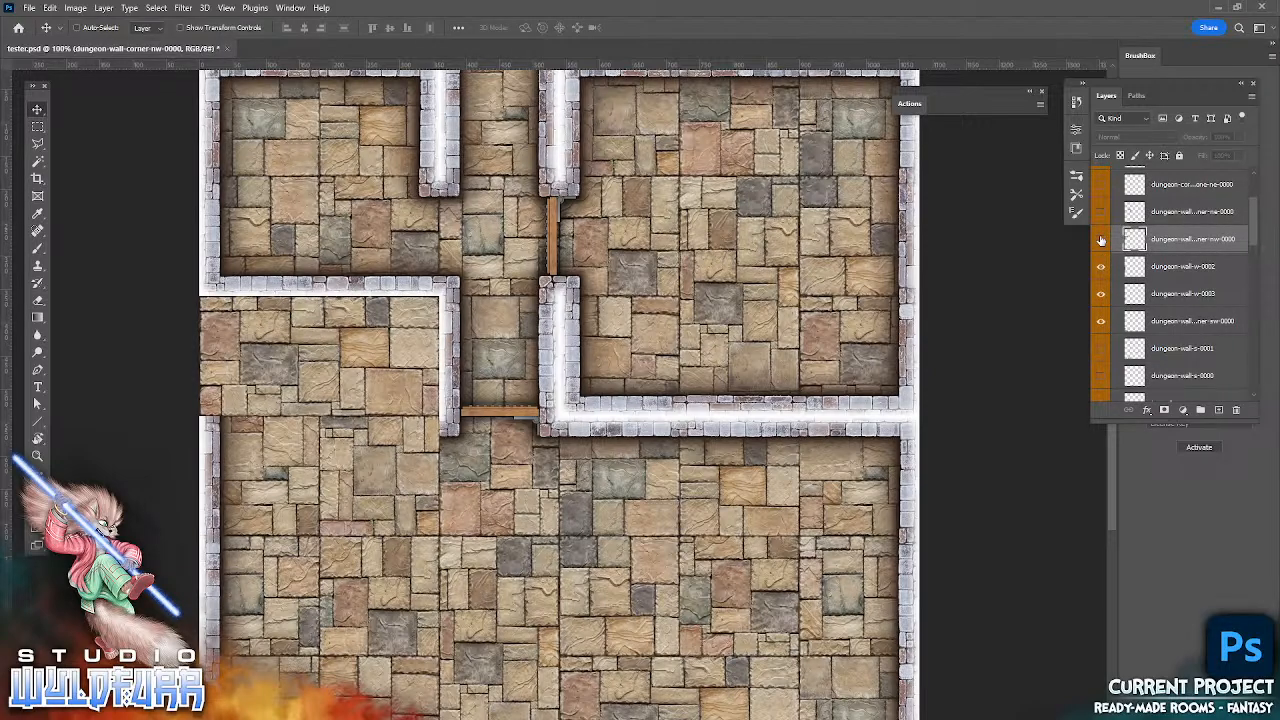
{"action": "left_click_drag", "start_coordinate": [1101, 240], "coordinate": [1101, 184]}
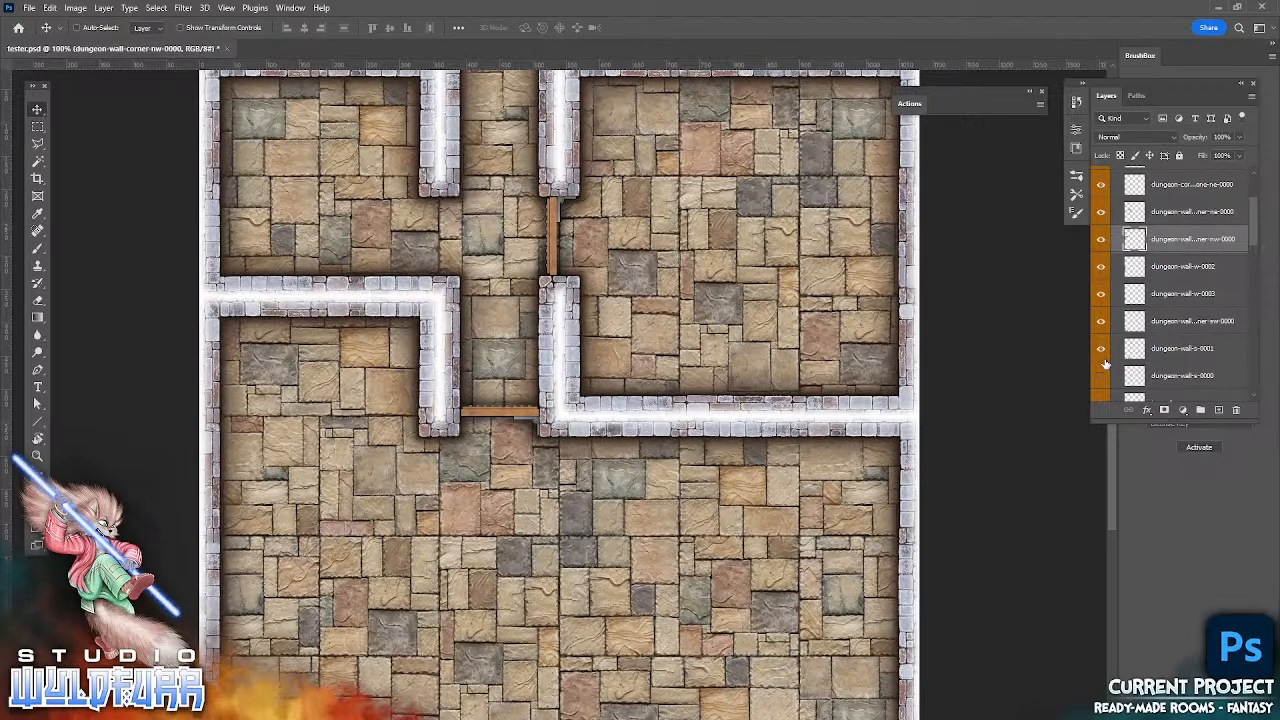
{"action": "scroll", "coordinate": [1107, 360], "scroll_direction": "up", "scroll_amount": 4}
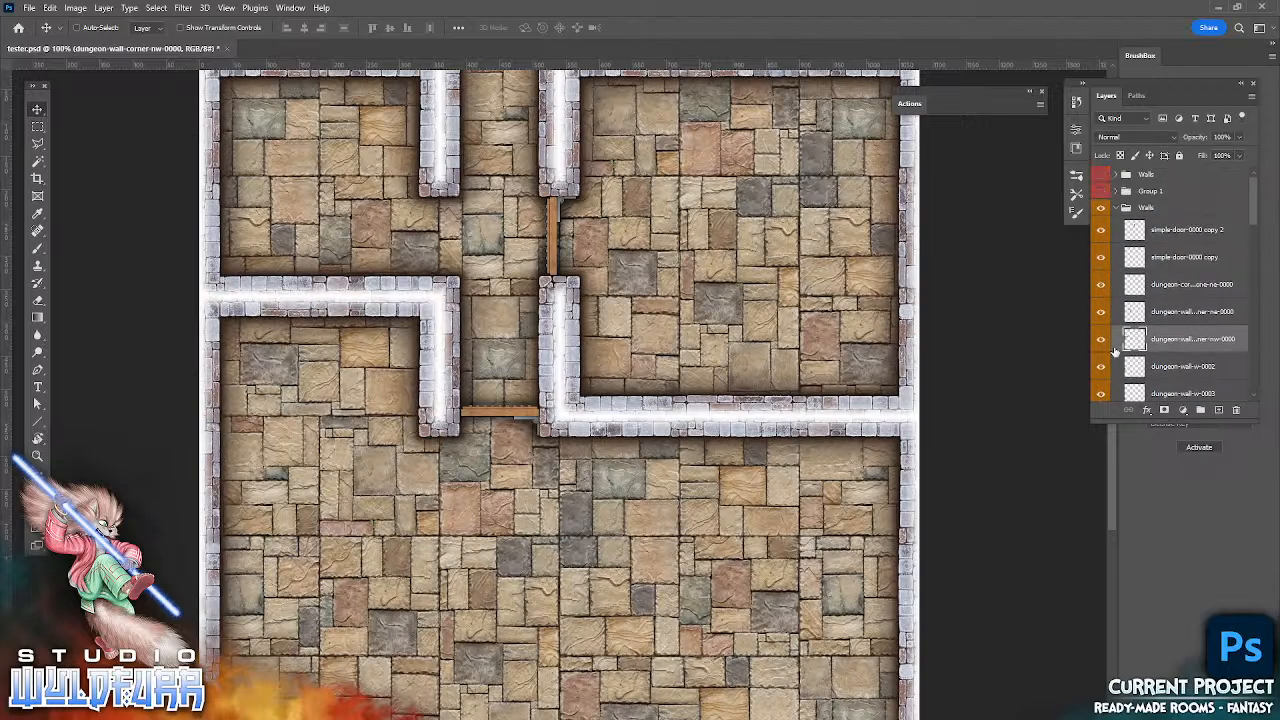
{"action": "left_click", "coordinate": [1115, 208]}
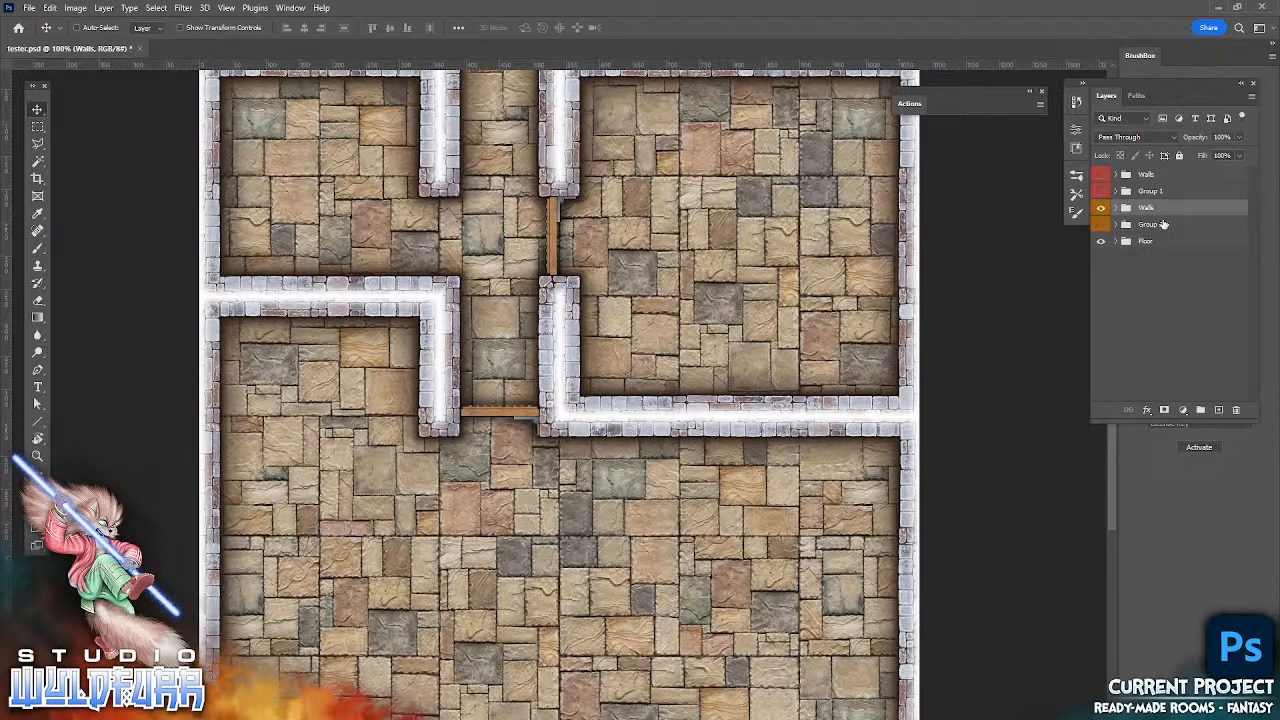
- Rename Group 2 as Rooms
{"action": "left_click", "coordinate": [1150, 225]}
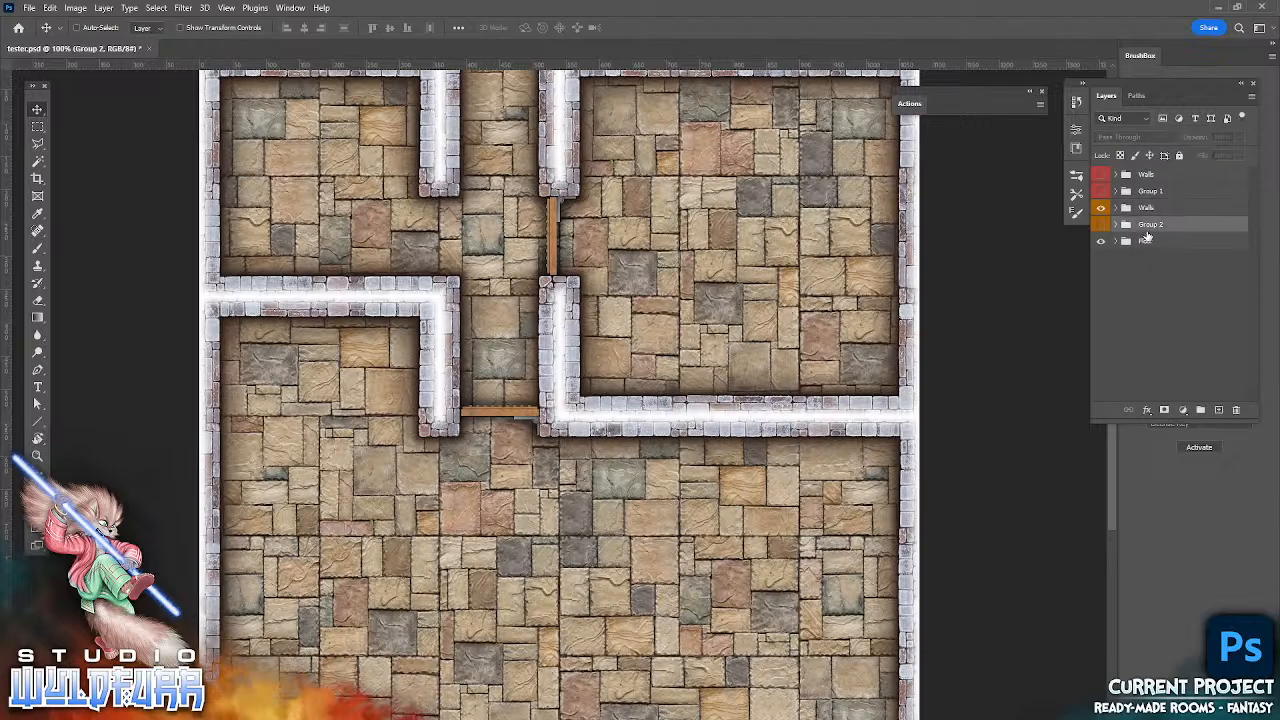
{"action": "double_click", "coordinate": [1148, 225]}
{"action": "type", "text": "Rooms"}
{"action": "key", "text": "Return"}
- Show the bedroom-2x2-0001 layer in the Rooms group and select it
{"action": "left_click", "coordinate": [1116, 225]}
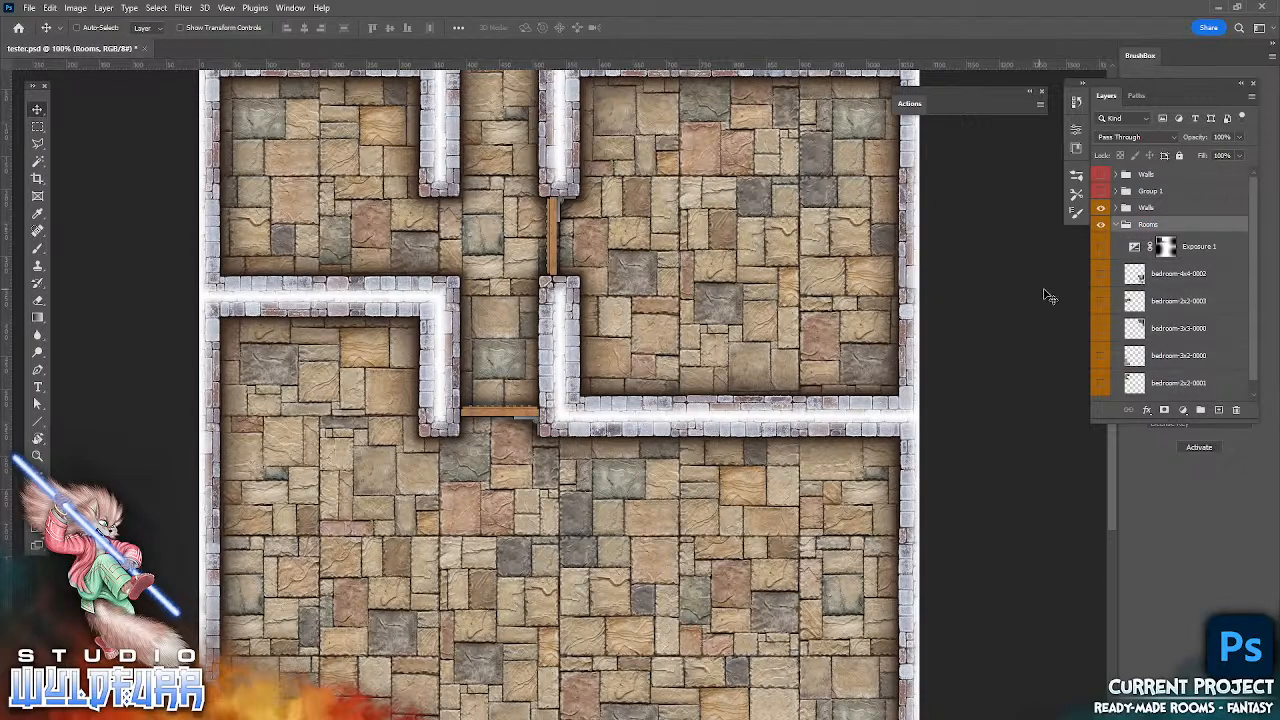
{"action": "scroll", "coordinate": [1133, 285], "scroll_direction": "down", "scroll_amount": 1}
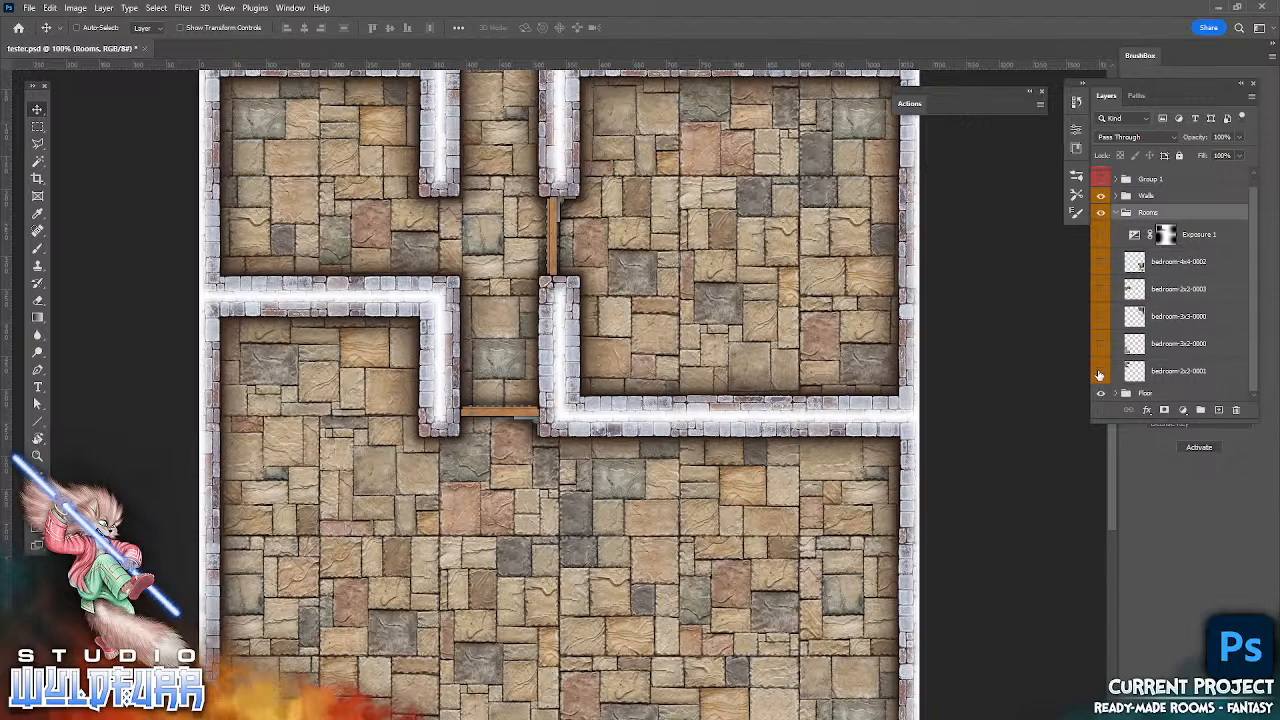
{"action": "left_click", "coordinate": [1100, 371]}
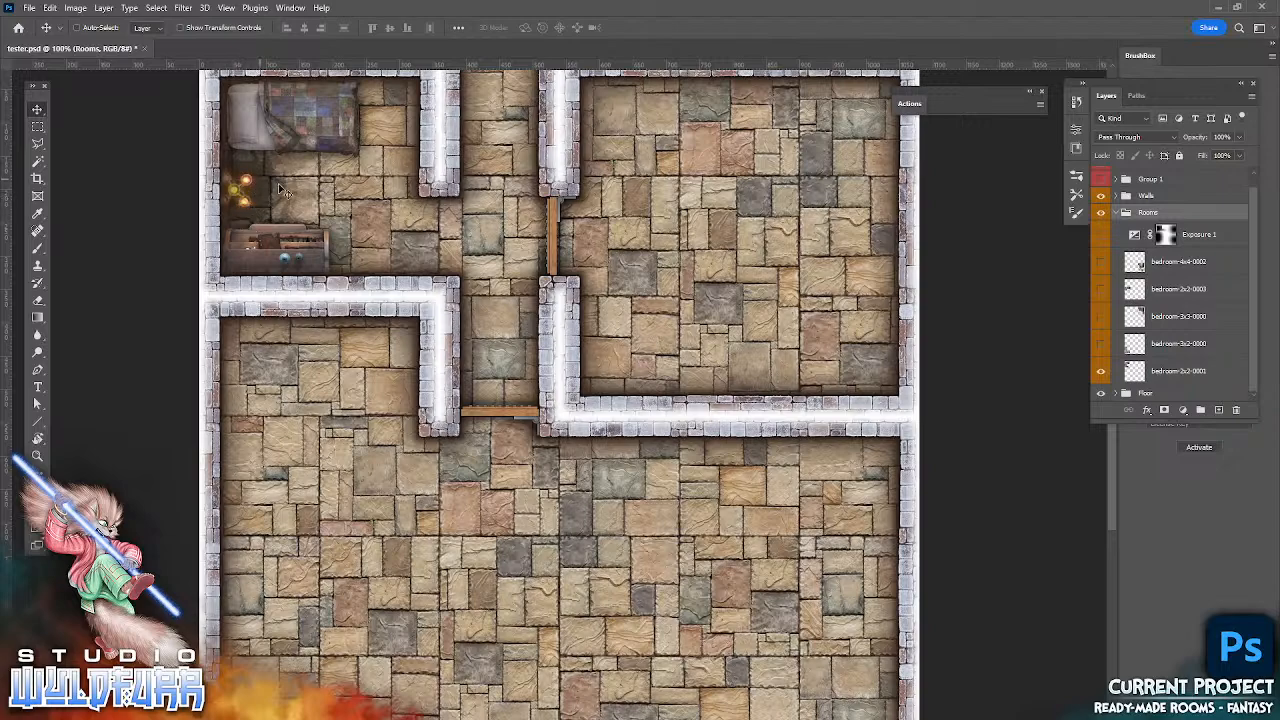
{"action": "left_click", "coordinate": [1157, 373]}
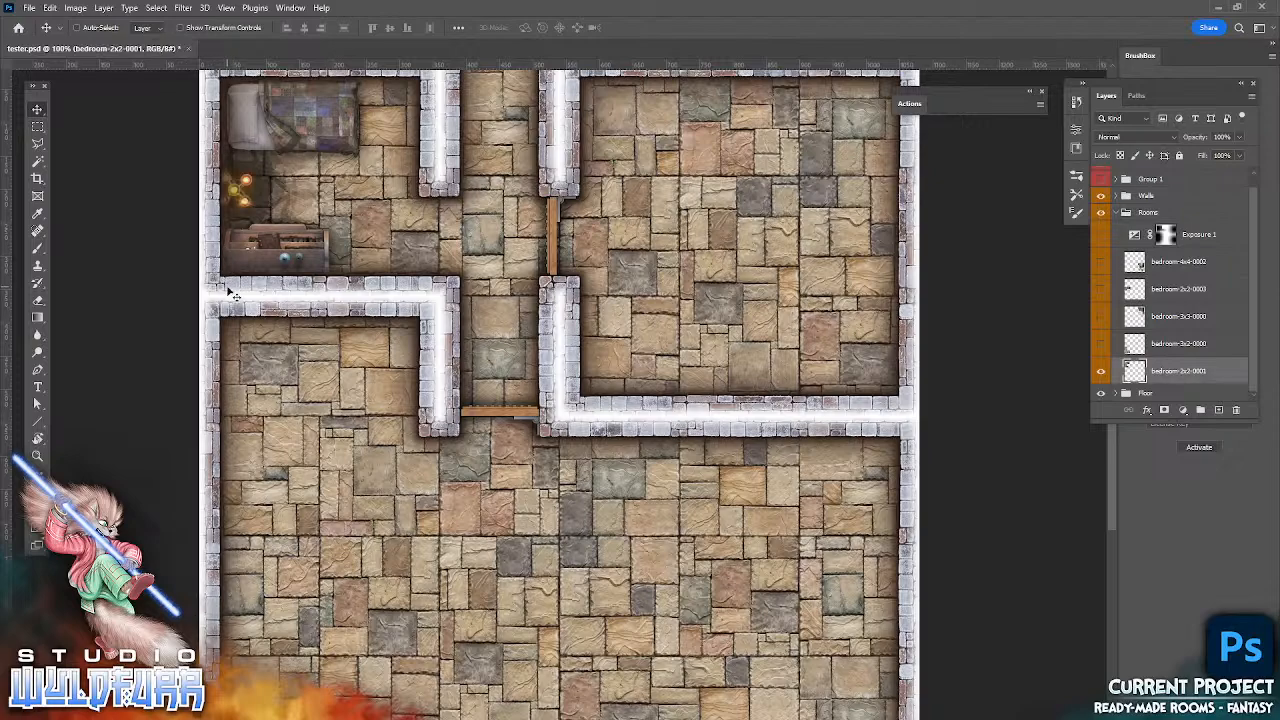
- Try the bedroom-2x2-0001 furniture in the large lower room, and return it to the upper-left room
{"action": "left_click", "coordinate": [37, 127]}
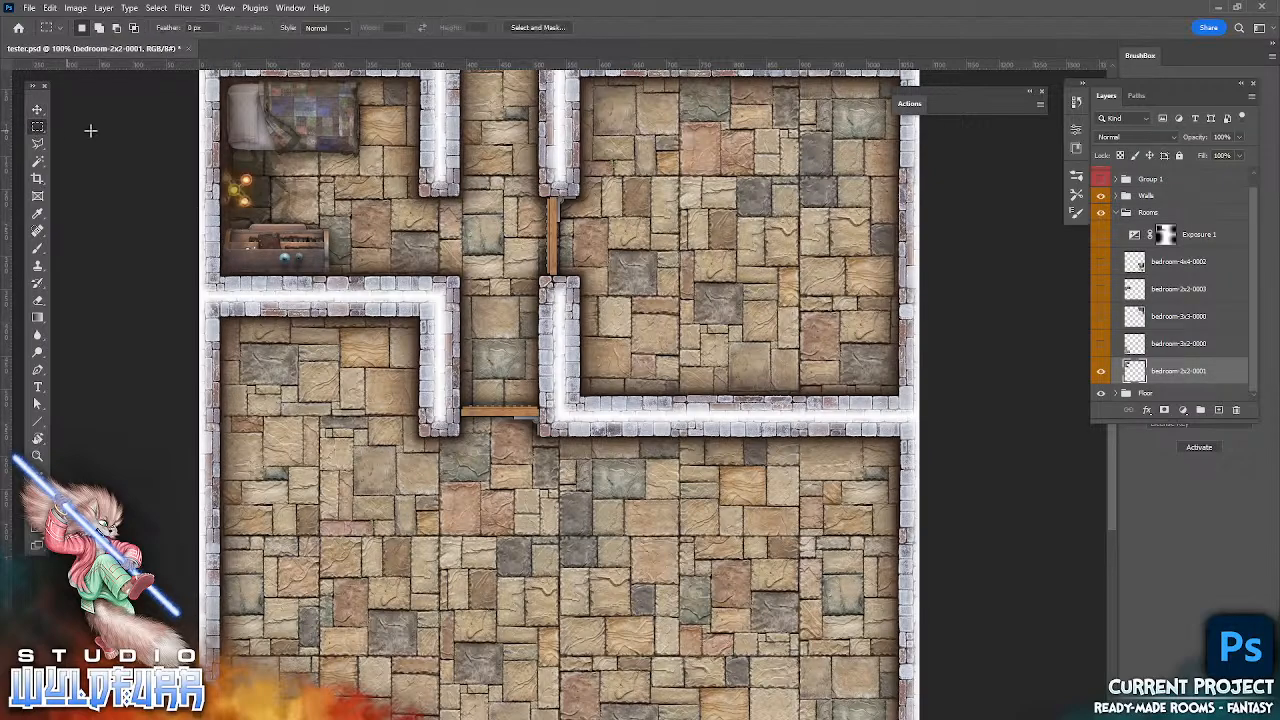
{"action": "left_click_drag", "start_coordinate": [217, 75], "coordinate": [419, 273]}
{"action": "left_click", "coordinate": [37, 109]}
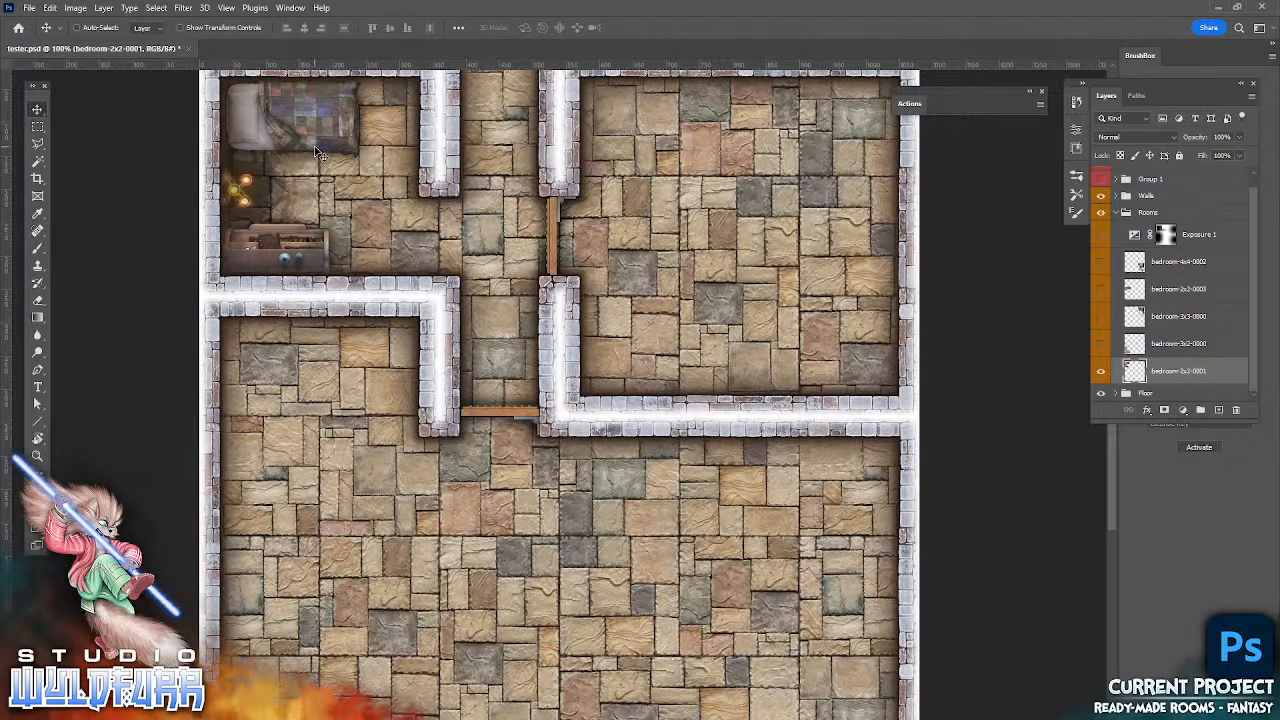
{"action": "left_click_drag", "start_coordinate": [308, 143], "coordinate": [590, 573]}
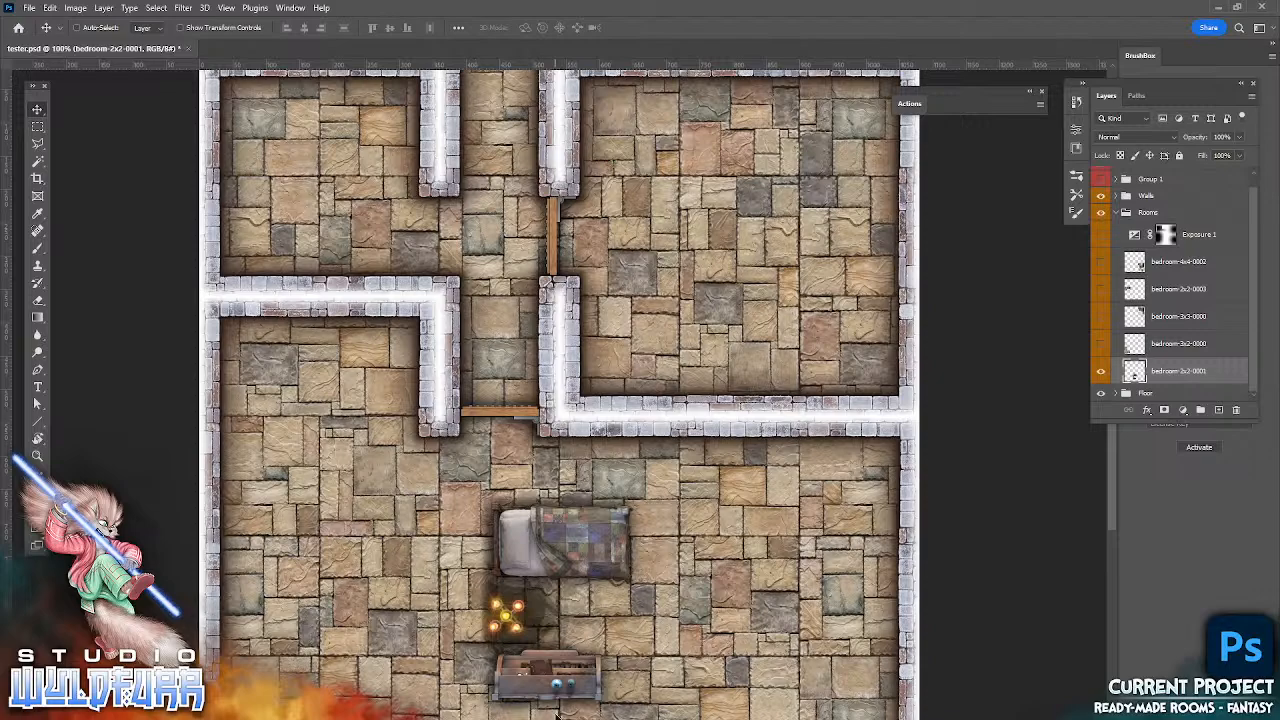
{"action": "left_click_drag", "start_coordinate": [558, 713], "coordinate": [285, 288]}
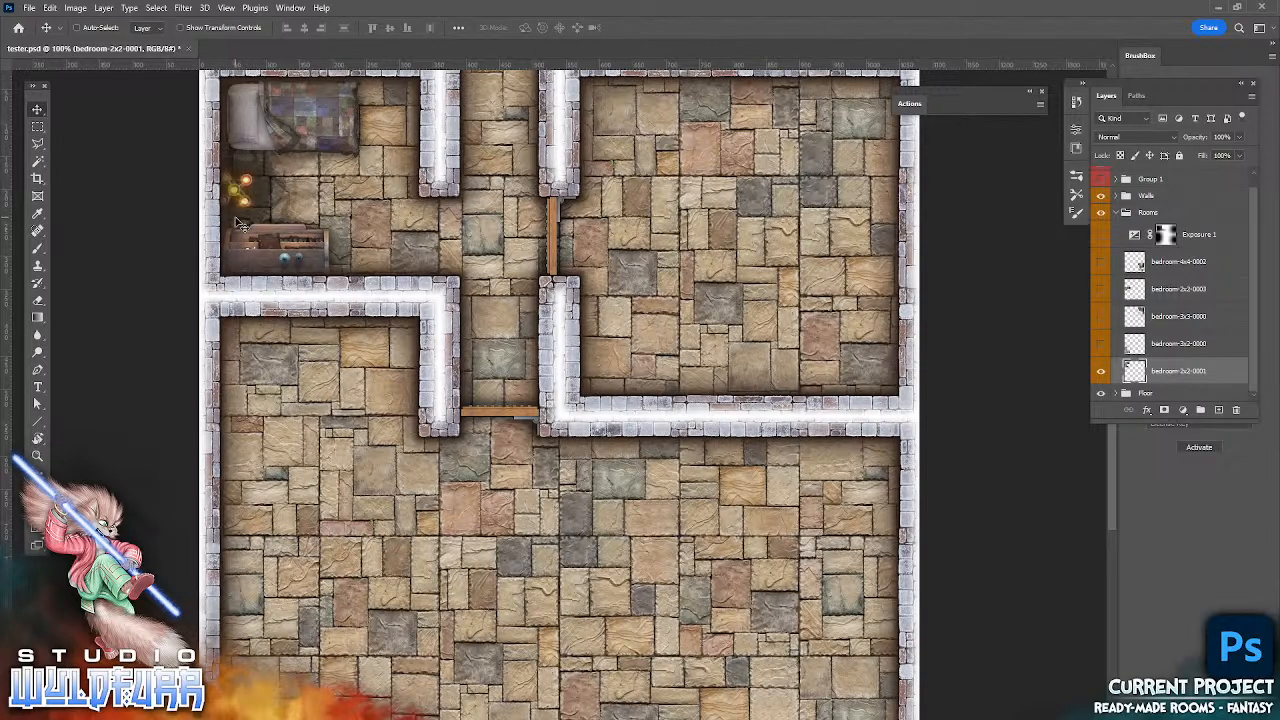
- Show the four remaining bedroom layers in the Rooms group, from bedroom-3x2-0000 up to bedroom-4x4-0002
{"action": "left_click", "coordinate": [1100, 345]}
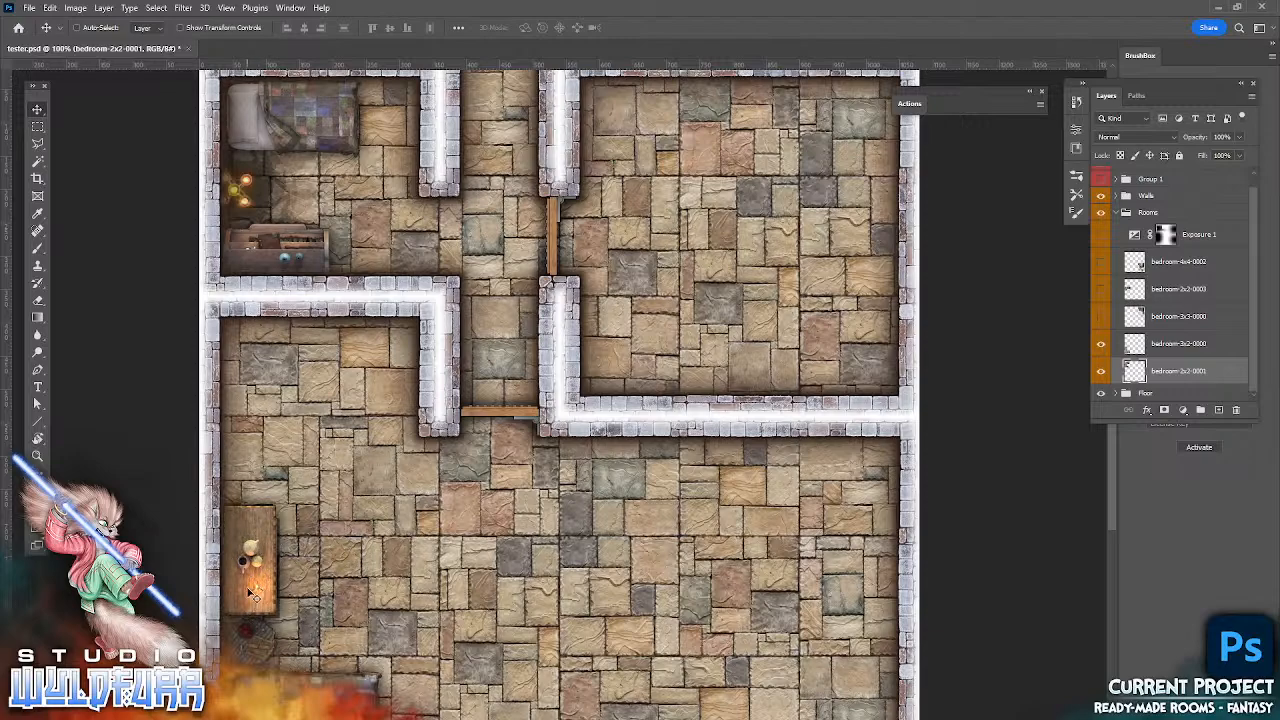
{"action": "left_click", "coordinate": [1179, 345]}
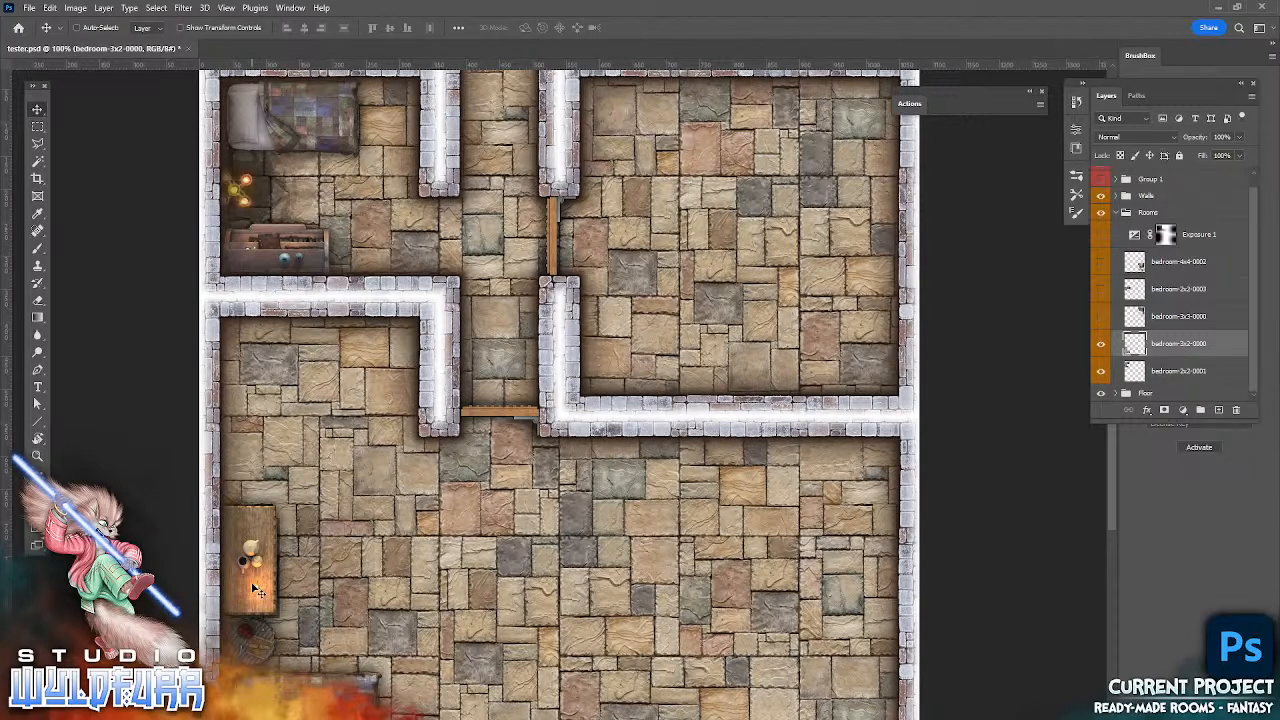
{"action": "left_click", "coordinate": [1100, 317]}
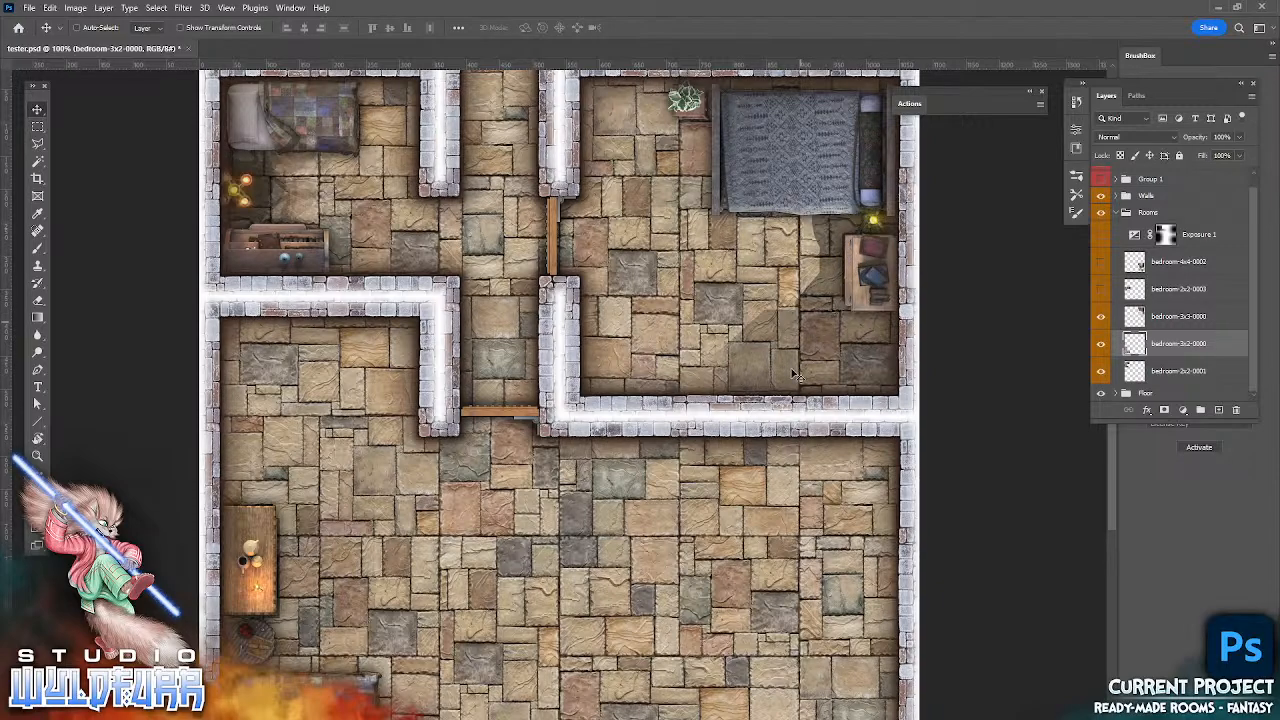
{"action": "left_click", "coordinate": [1100, 290]}
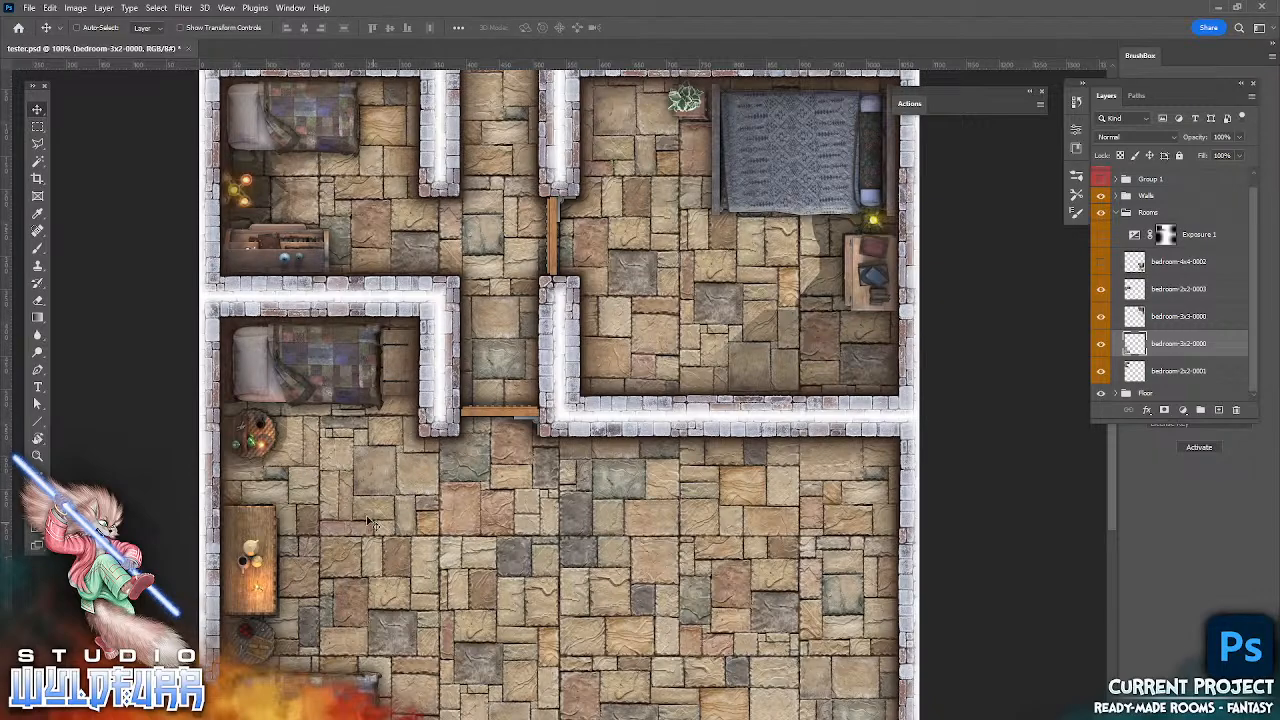
{"action": "left_click", "coordinate": [1101, 261]}
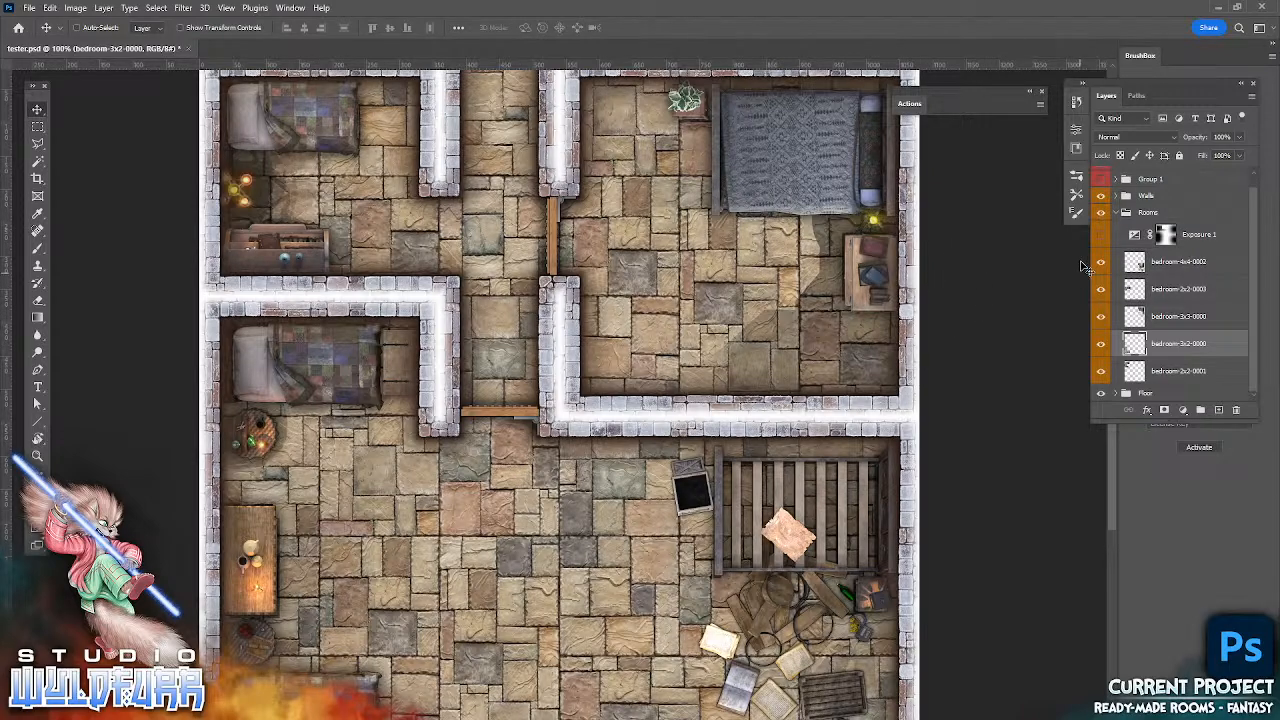
- Switch the visible map from the orange Walls and Rooms groups to the red Walls and Group 1 groups
{"action": "left_click", "coordinate": [1120, 212]}
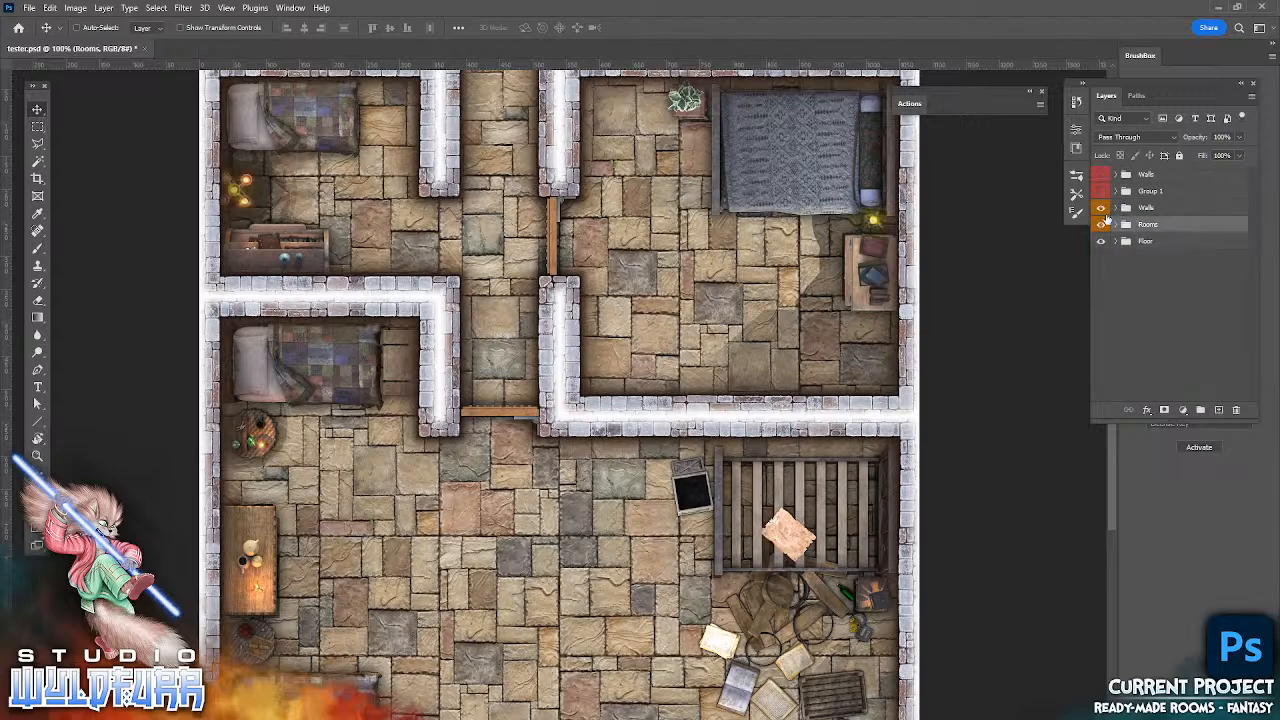
{"action": "left_click", "coordinate": [1101, 208]}
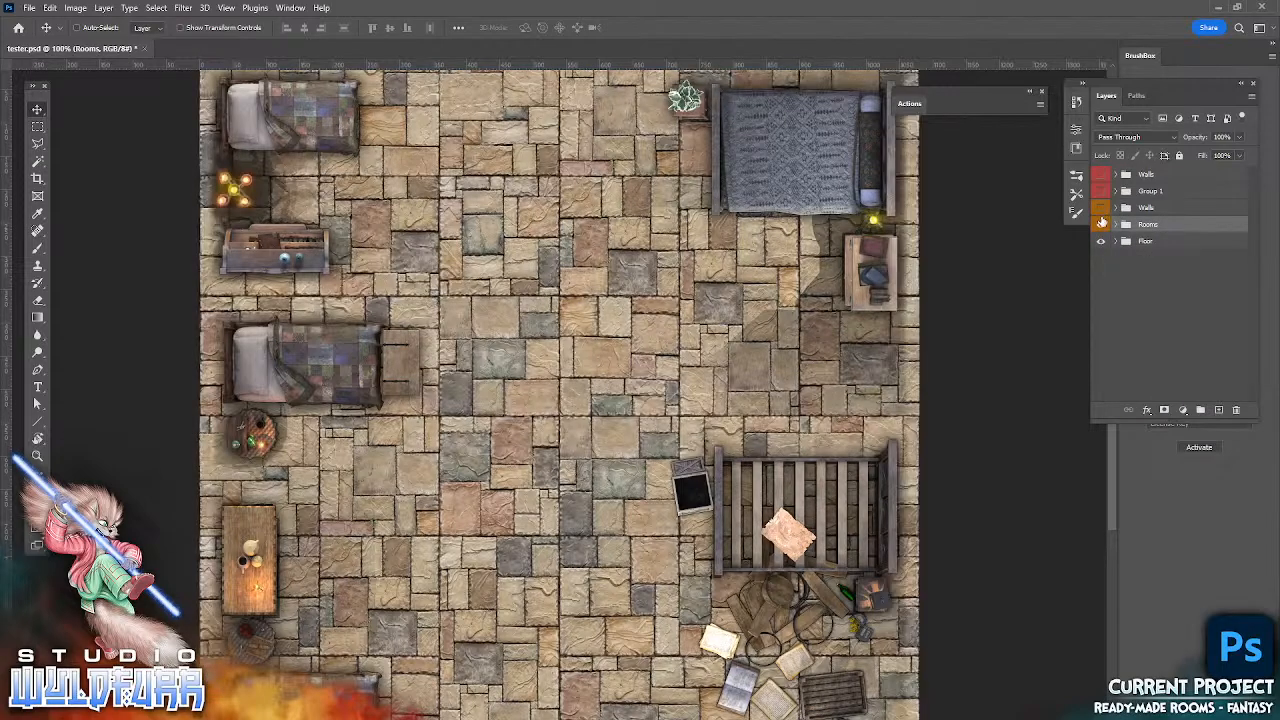
{"action": "left_click", "coordinate": [1101, 224]}
{"action": "left_click", "coordinate": [1104, 176]}
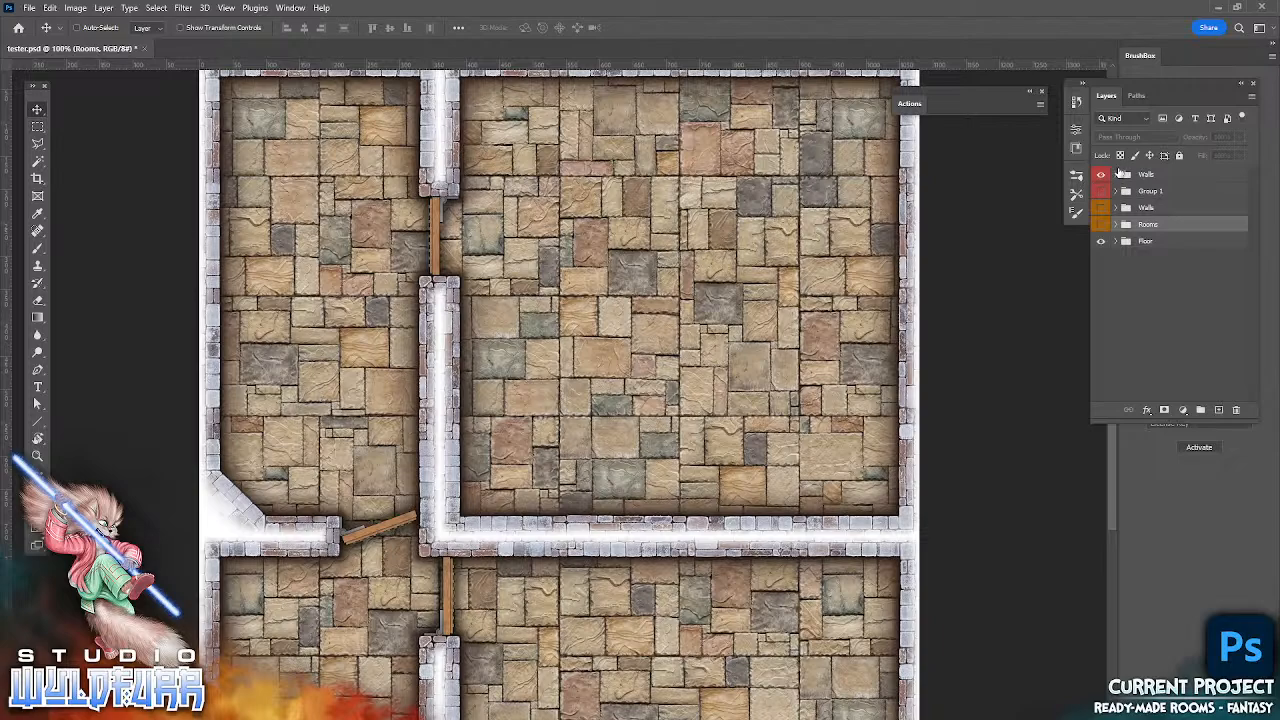
{"action": "left_click", "coordinate": [1101, 191]}
- Show Group 1's sitting-room-2x2-0000, storeroom-4x4-0000, second sitting-room and Table-4x4-0000 layers
{"action": "left_click", "coordinate": [1116, 191]}
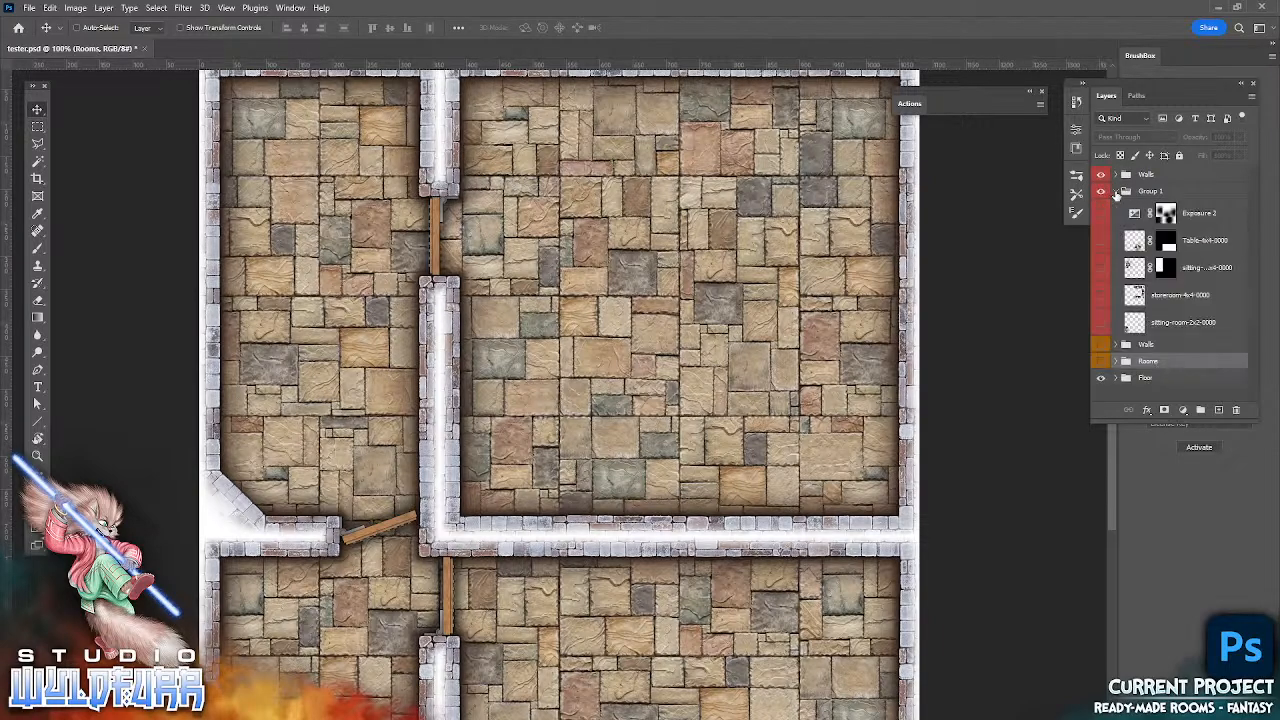
{"action": "left_click", "coordinate": [1101, 322]}
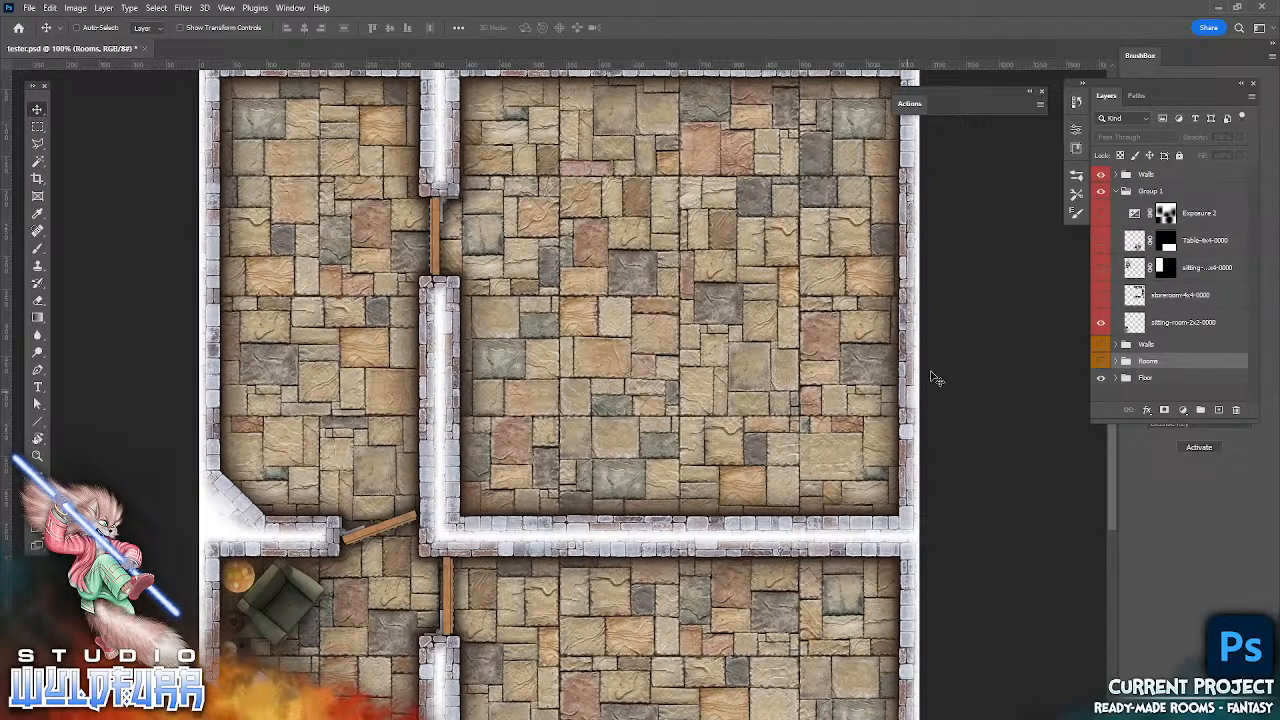
{"action": "left_click", "coordinate": [1101, 296]}
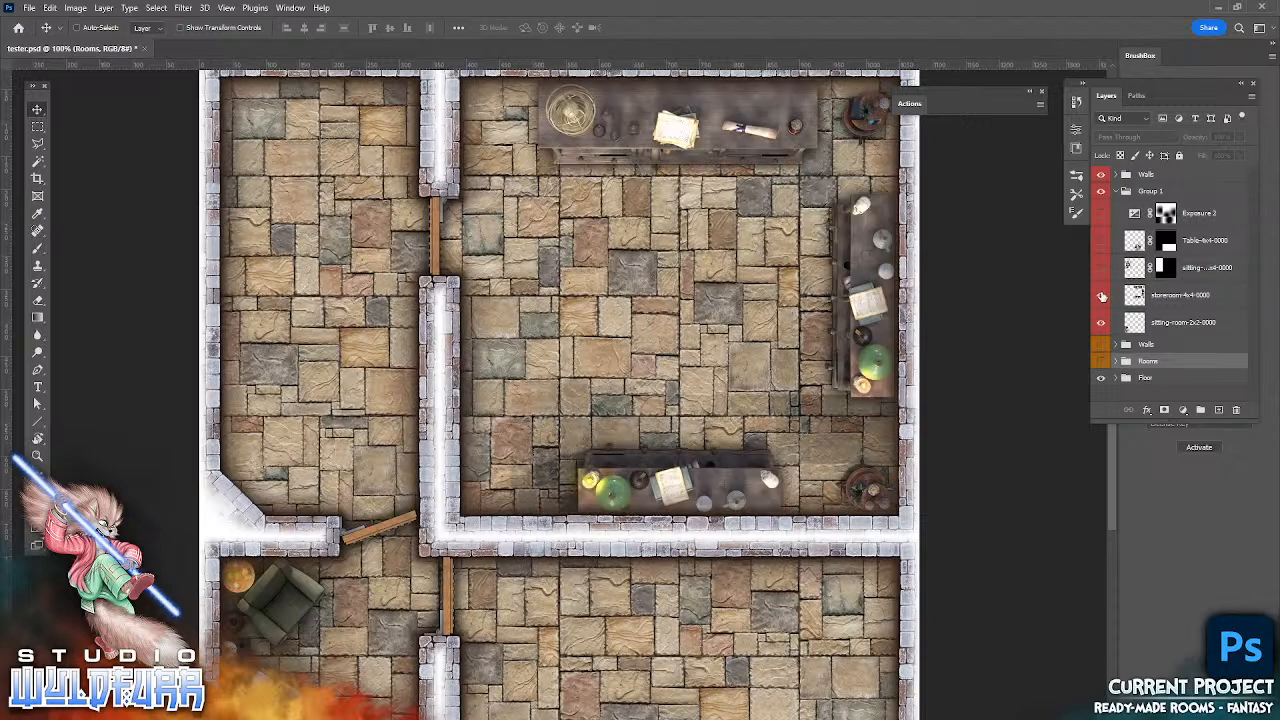
{"action": "left_click", "coordinate": [1150, 297]}
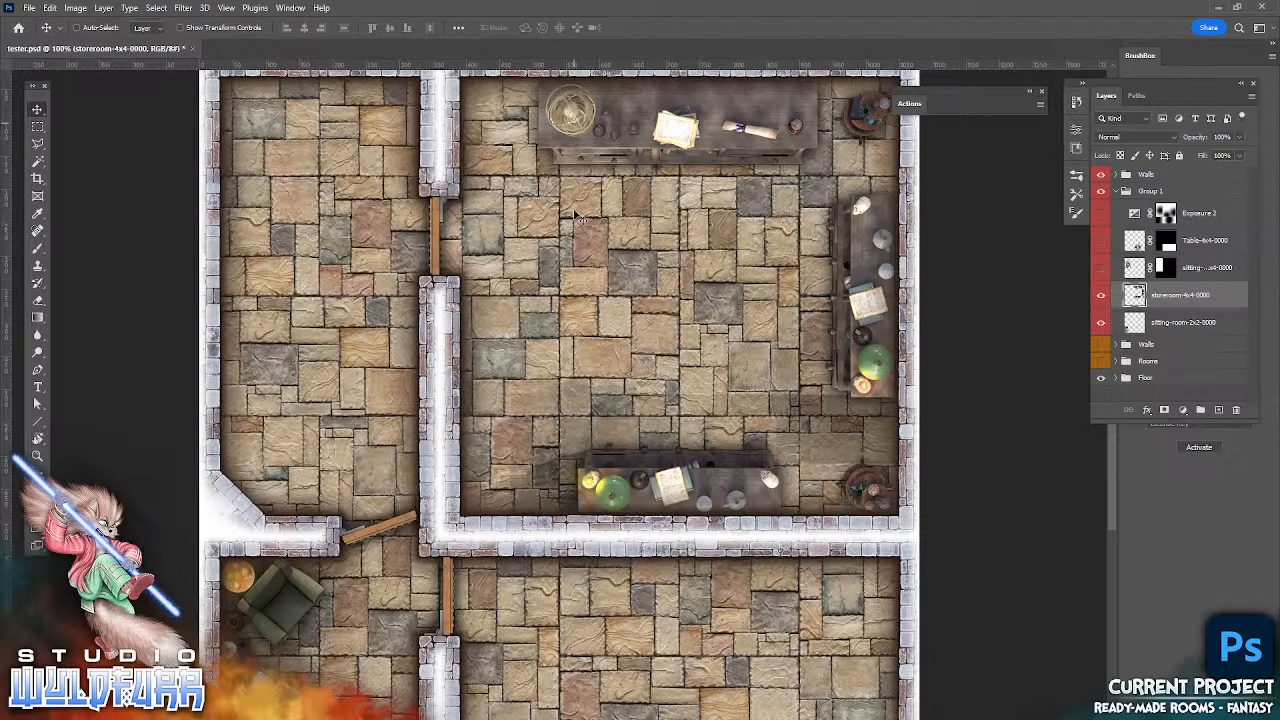
{"action": "left_click", "coordinate": [1101, 267]}
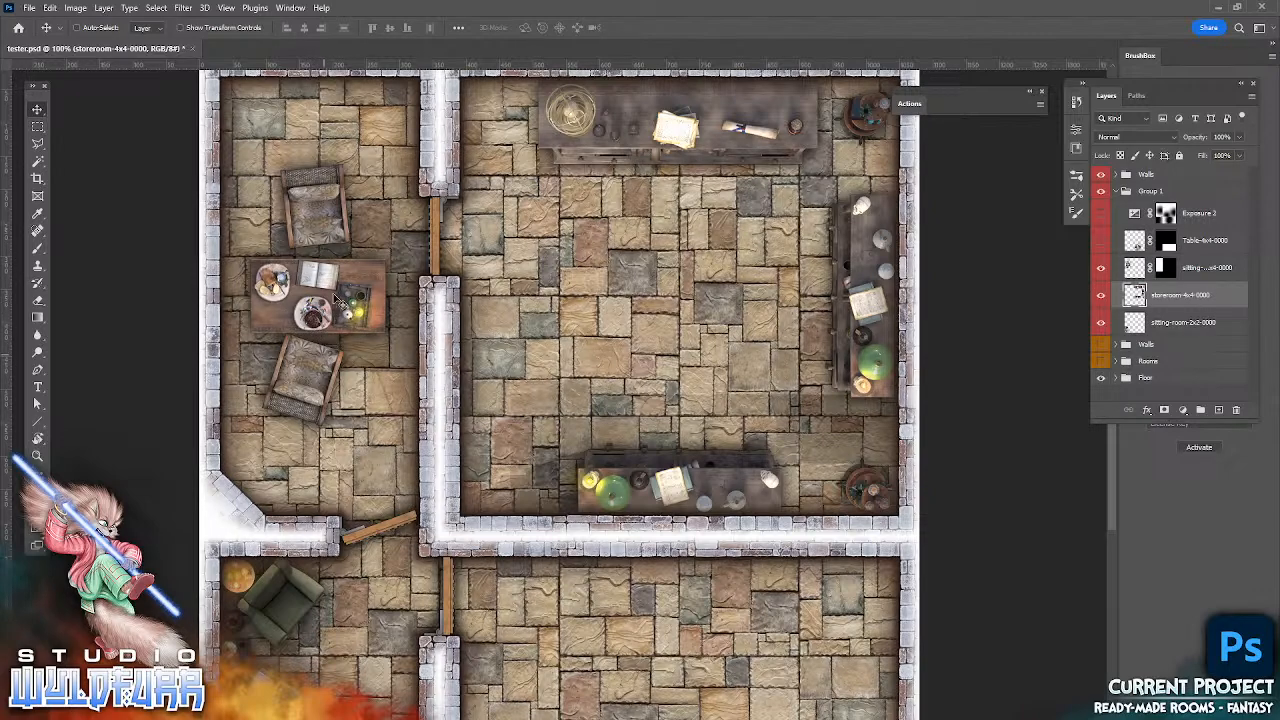
{"action": "left_click", "coordinate": [1101, 241]}
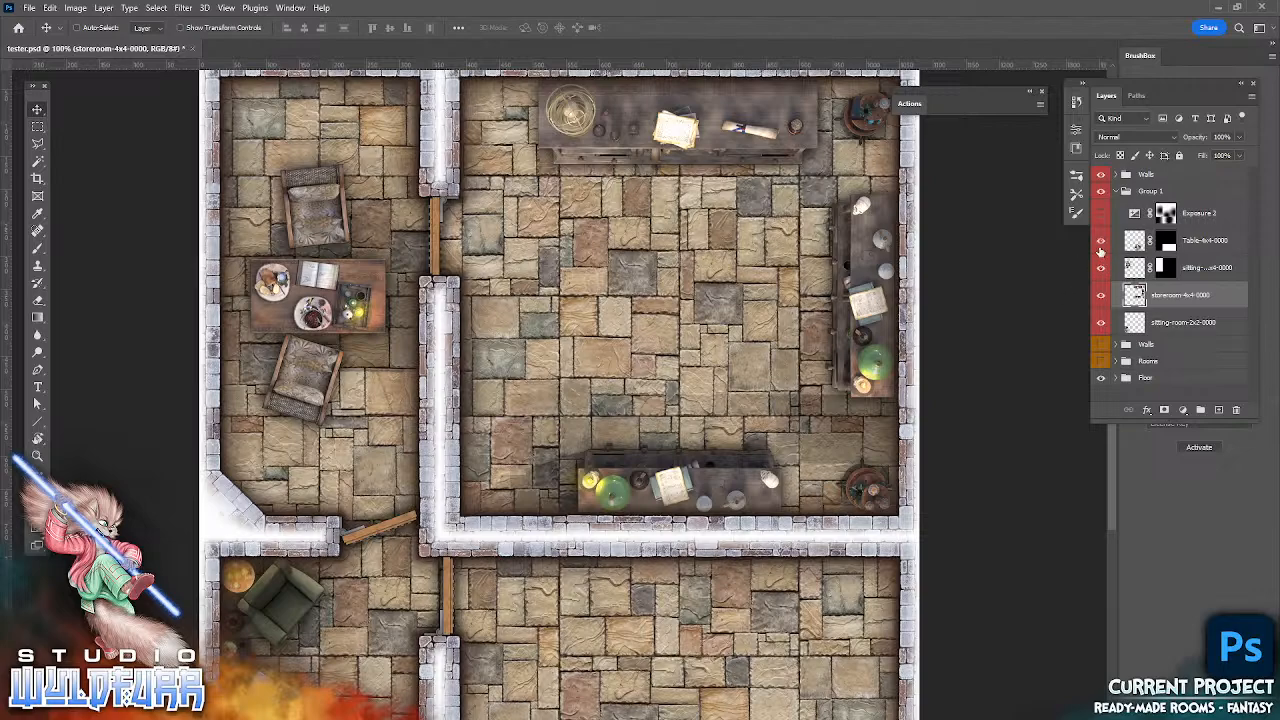